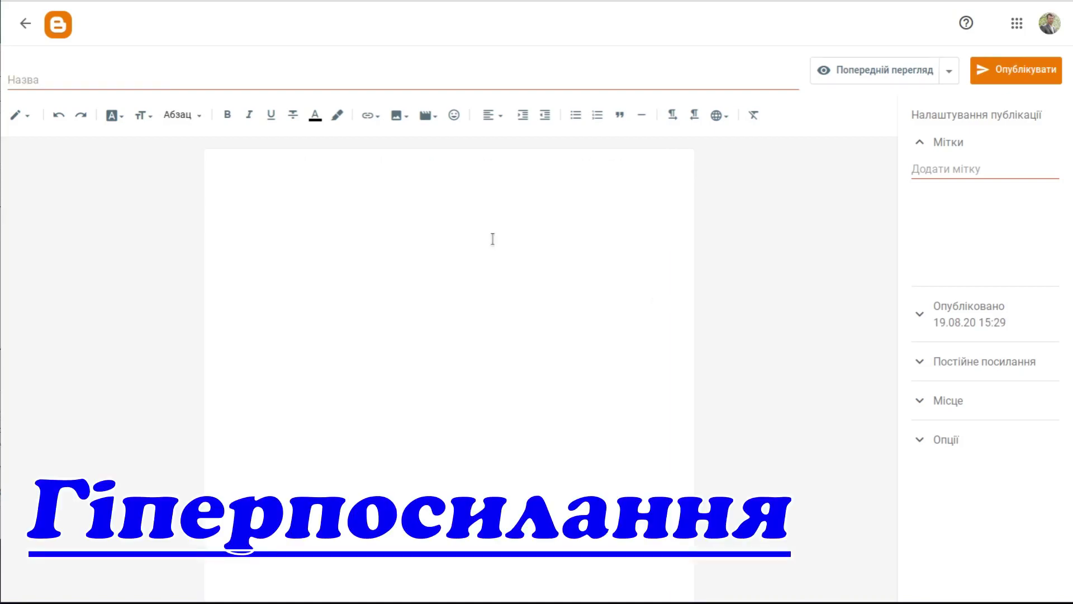
# Look over the dialogs for creating an anchor and a URL link, leaving both without inserting anything.
pyautogui.click(492, 239)
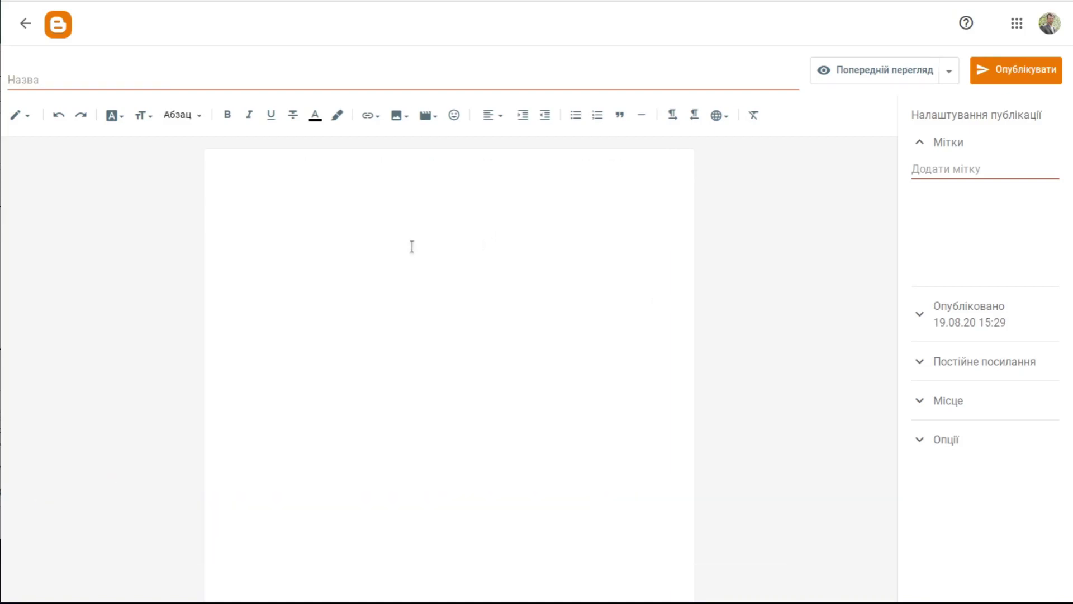
pyautogui.click(379, 118)
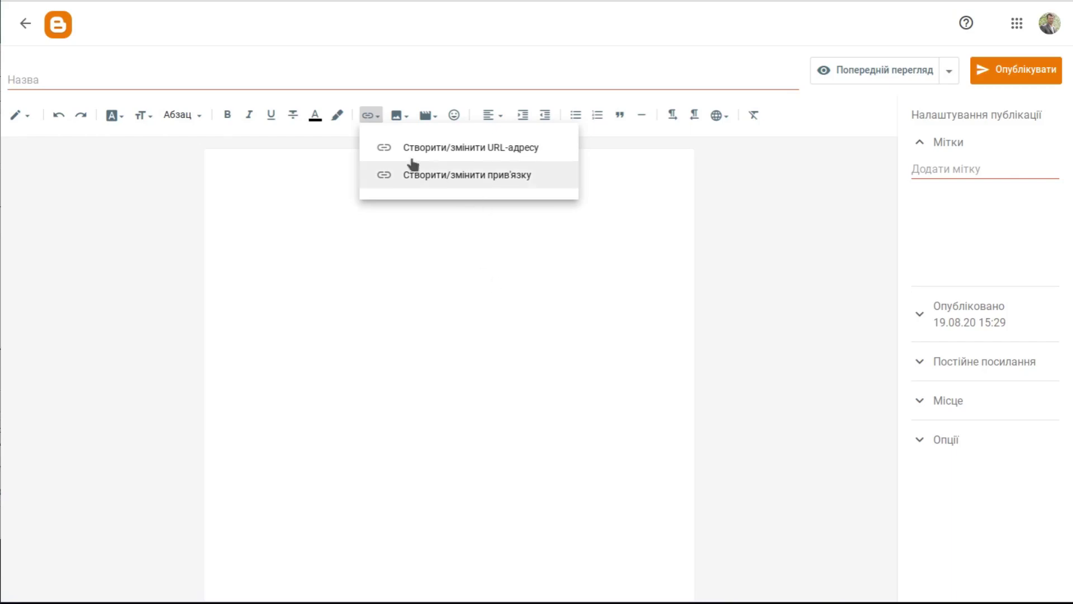
pyautogui.click(496, 178)
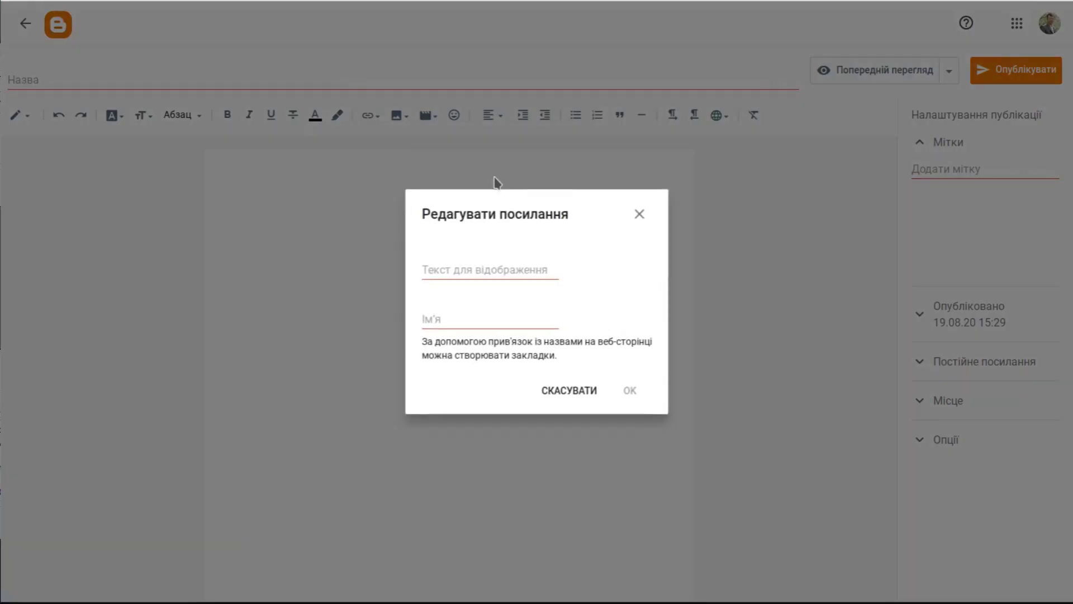
pyautogui.click(562, 394)
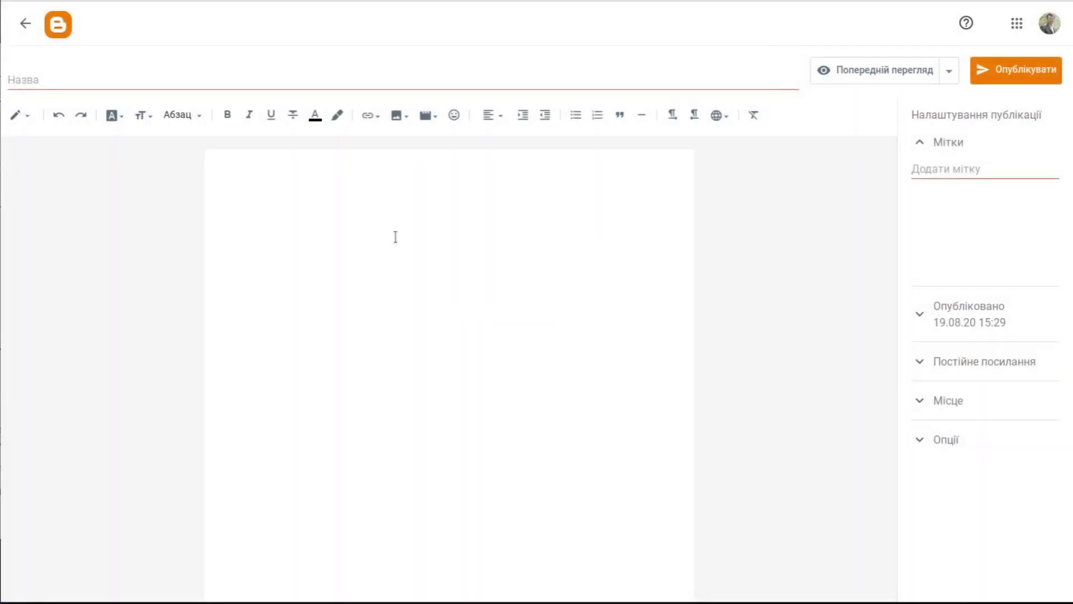
pyautogui.click(375, 116)
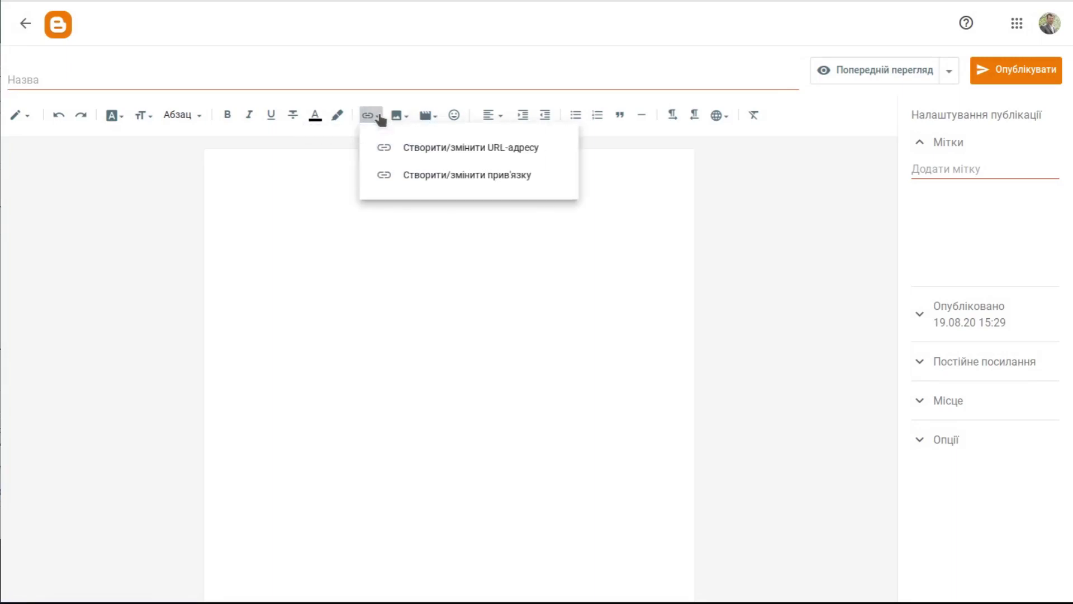
pyautogui.click(470, 149)
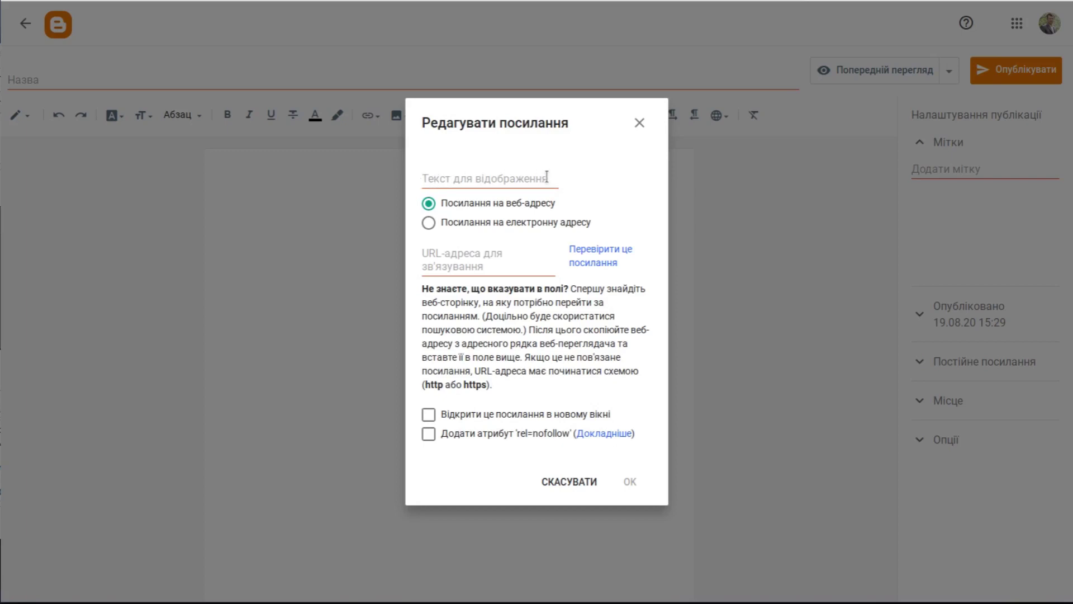
pyautogui.click(442, 263)
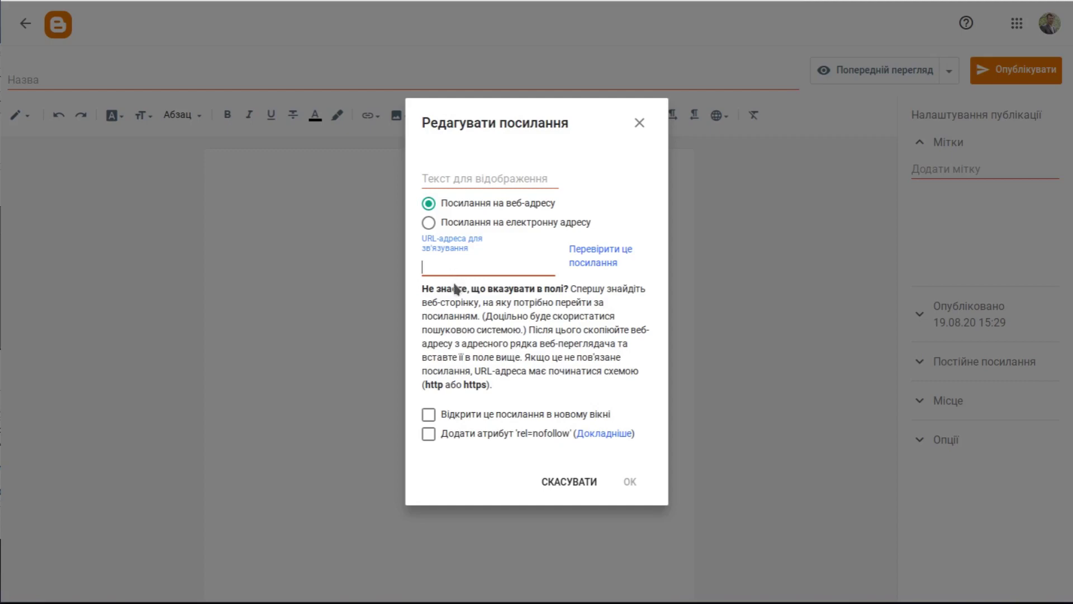
pyautogui.click(636, 122)
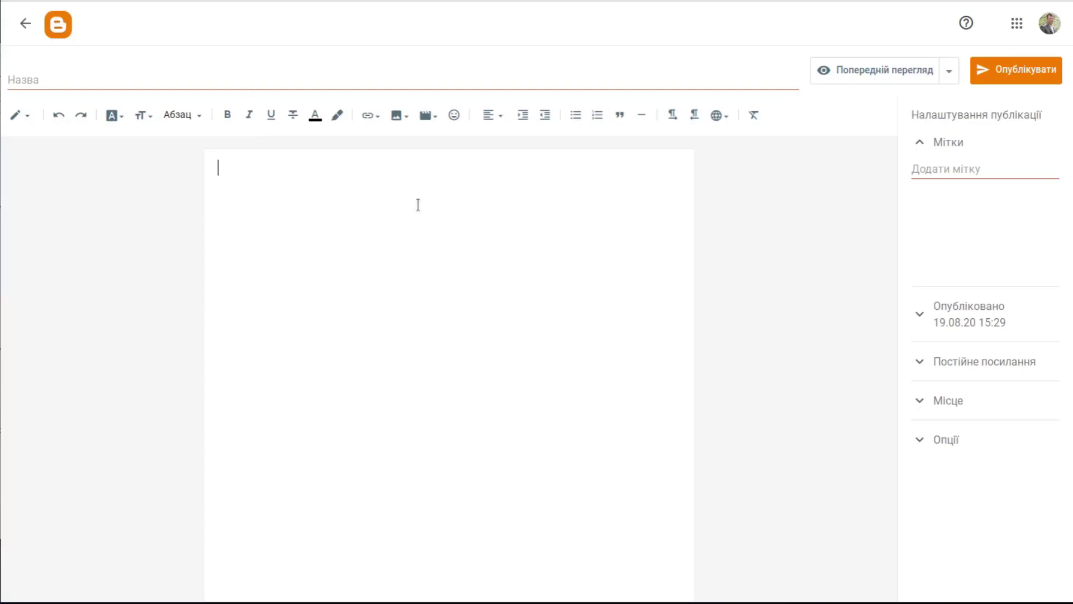
# Prepare a web-address link with the display text "Розпочинаємо" and the copied blog-page.html address as its URL.
pyautogui.click(370, 115)
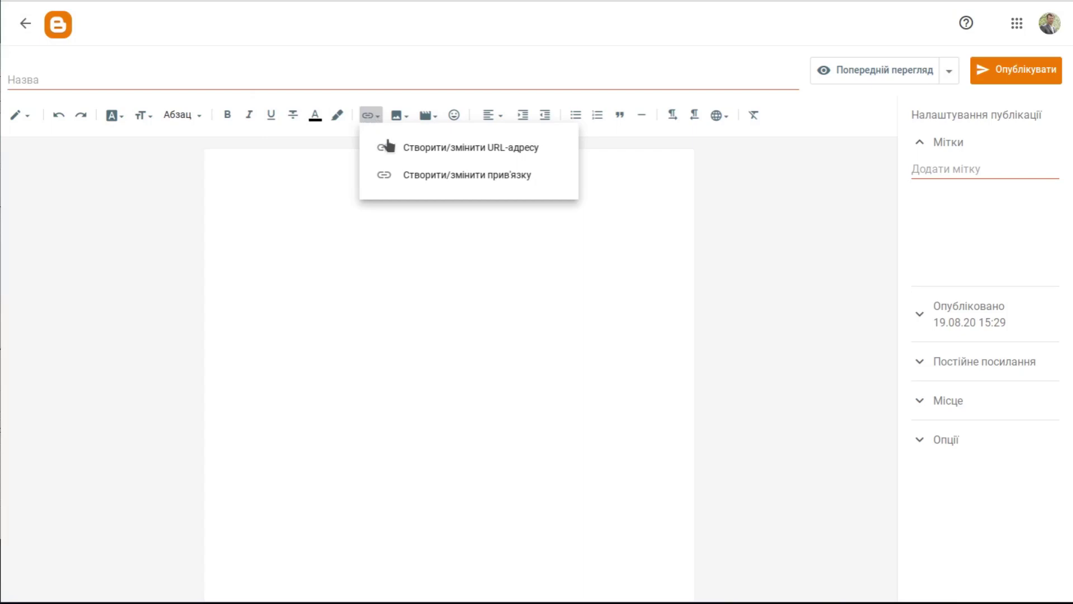
pyautogui.click(482, 150)
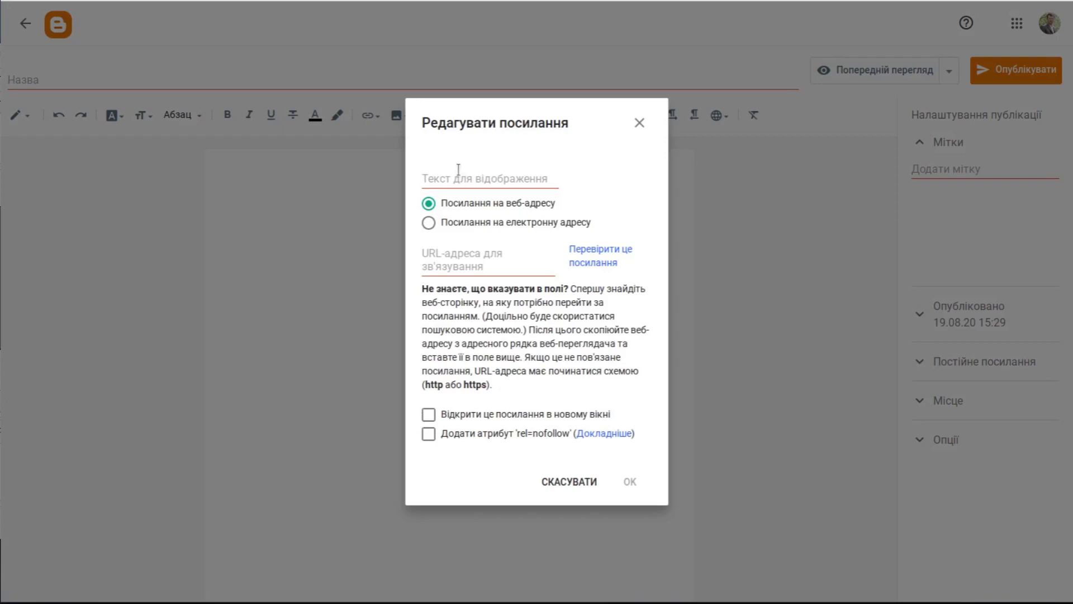
pyautogui.click(455, 176)
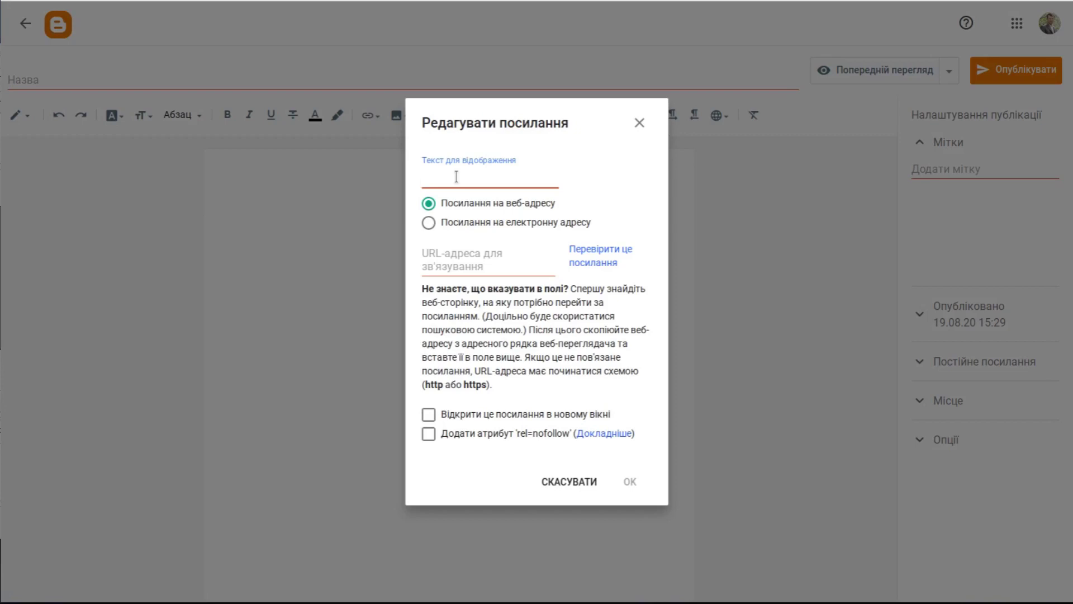
pyautogui.write('Розпочинаємо')
pyautogui.click(455, 263)
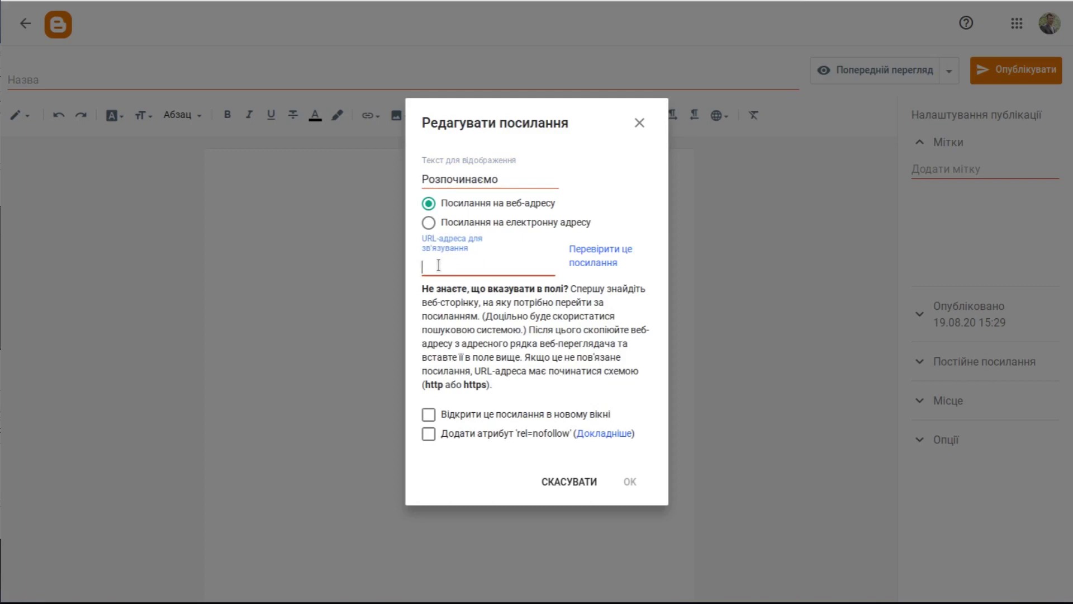
pyautogui.rightClick(439, 266)
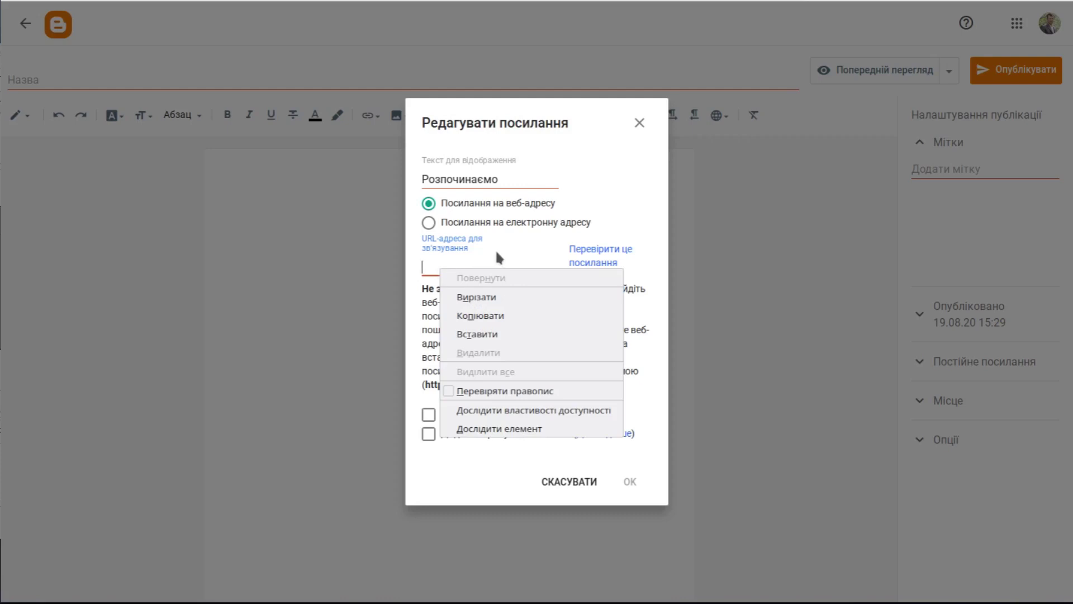
pyautogui.click(478, 334)
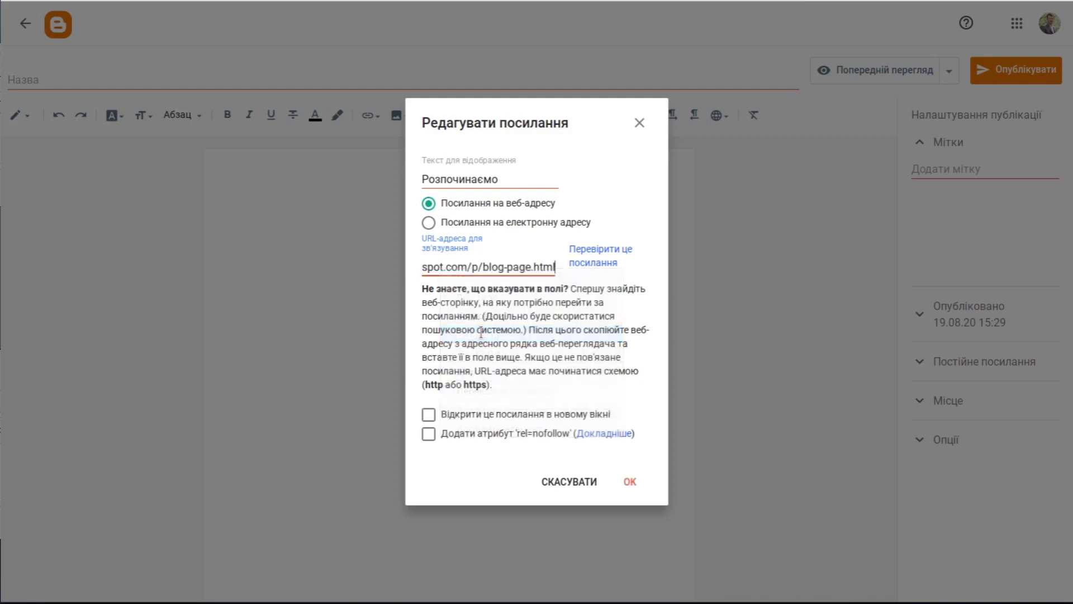
# Check the link by viewing its target page, and insert it into the post.
pyautogui.click(594, 249)
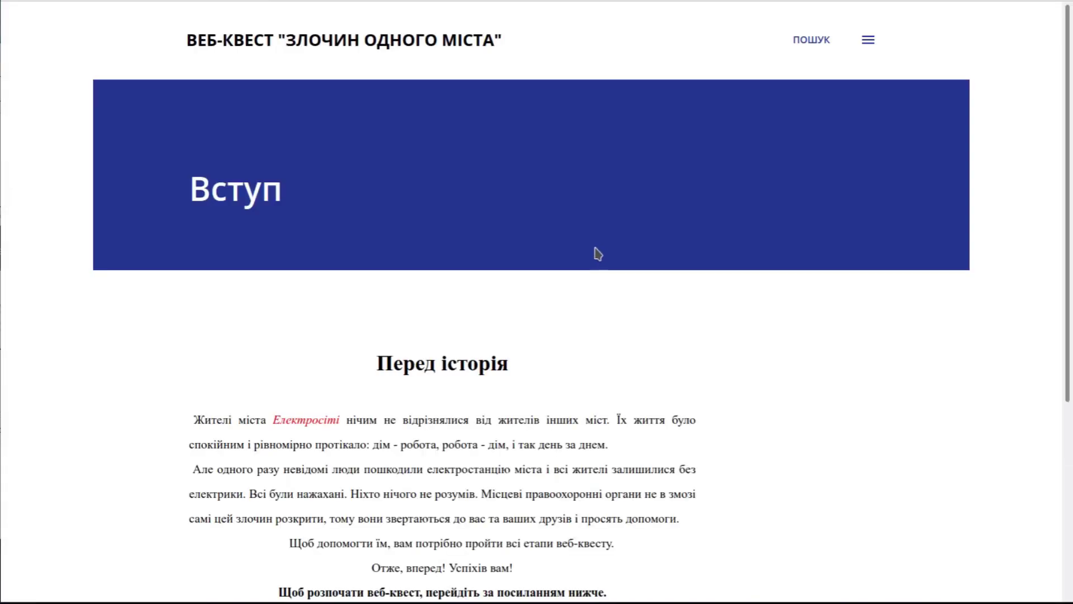
pyautogui.scroll(-3, 597, 253)
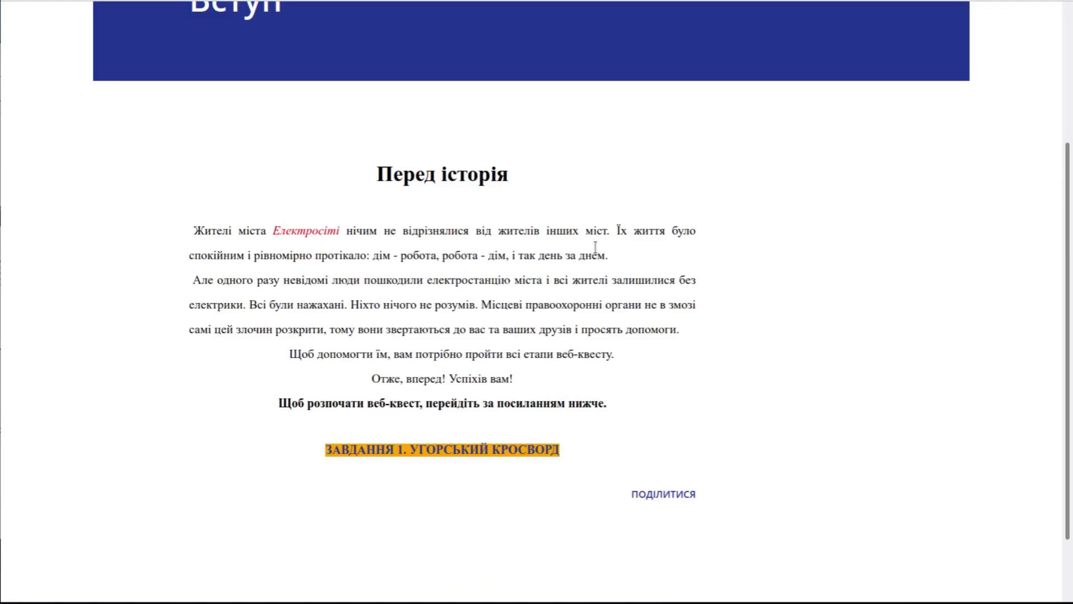
pyautogui.scroll(-1, 595, 247)
pyautogui.scroll(4, 598, 252)
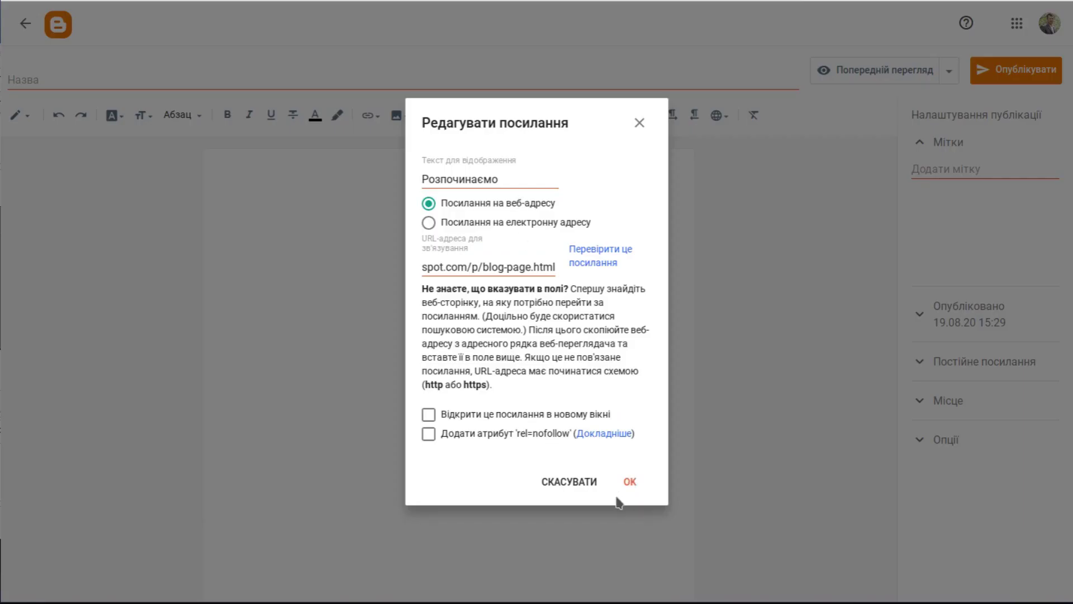
pyautogui.click(628, 480)
pyautogui.click(256, 170)
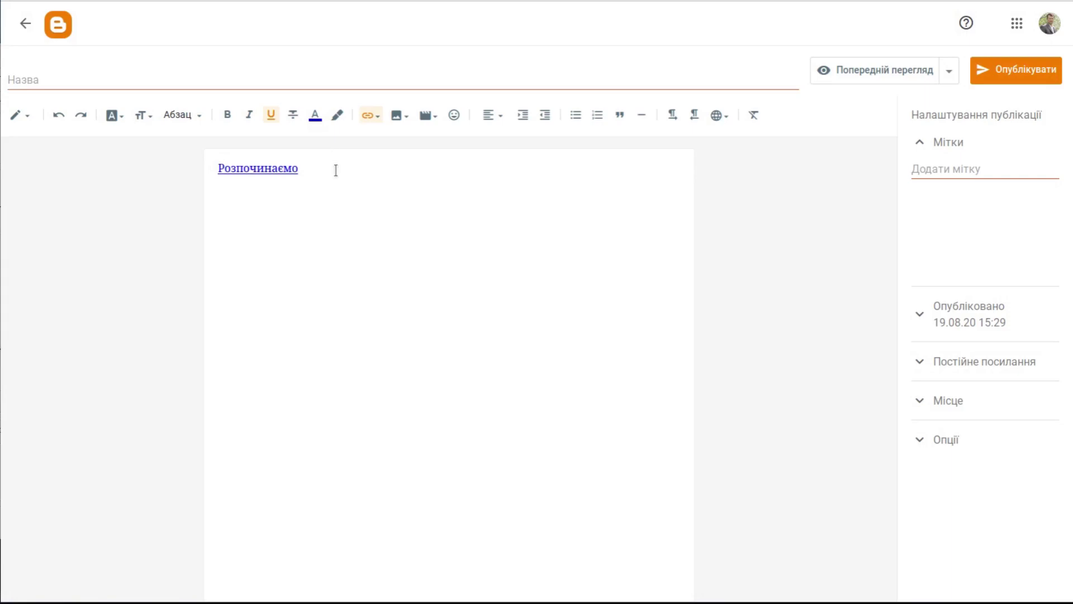
# Add the text "Розпочинаємо" below the first link and link it to the same copied blog page address.
pyautogui.click(376, 179)
pyautogui.write('Розпочинаємо')
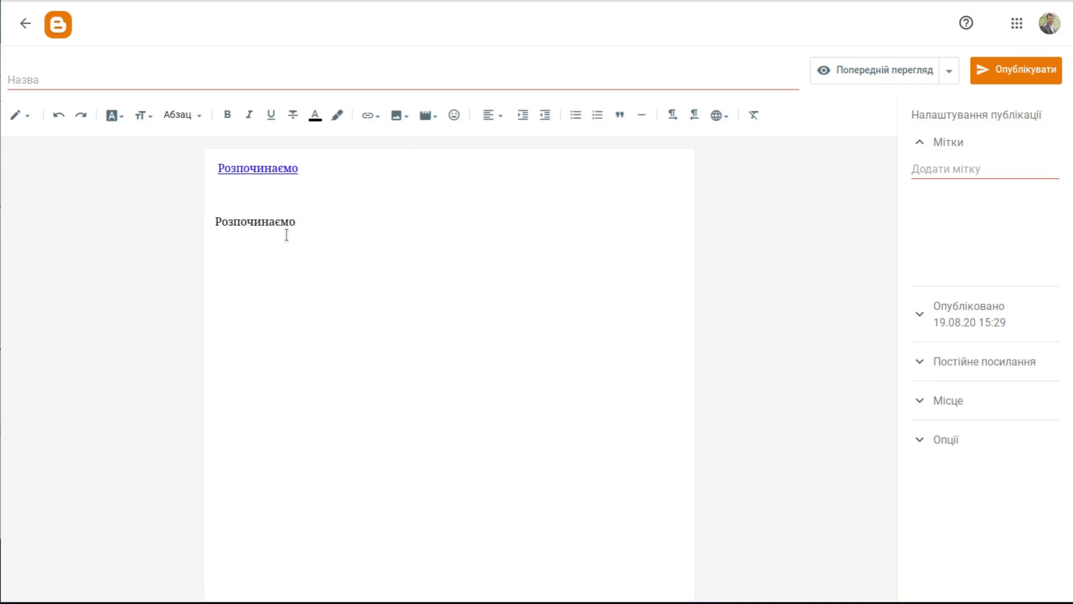
pyautogui.moveTo(213, 218); pyautogui.dragTo(296, 221)
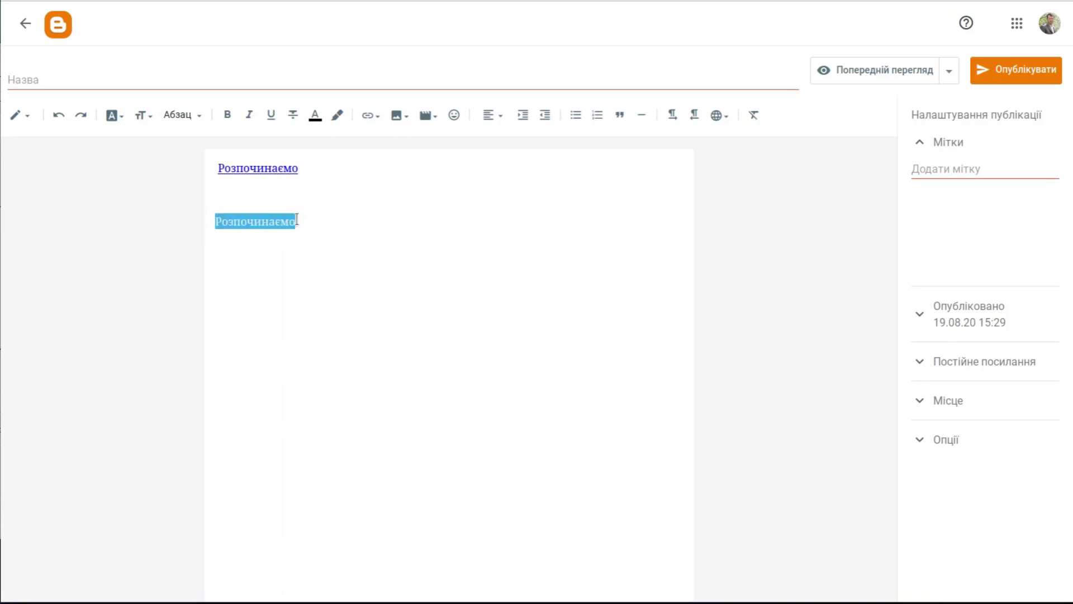
pyautogui.click(375, 118)
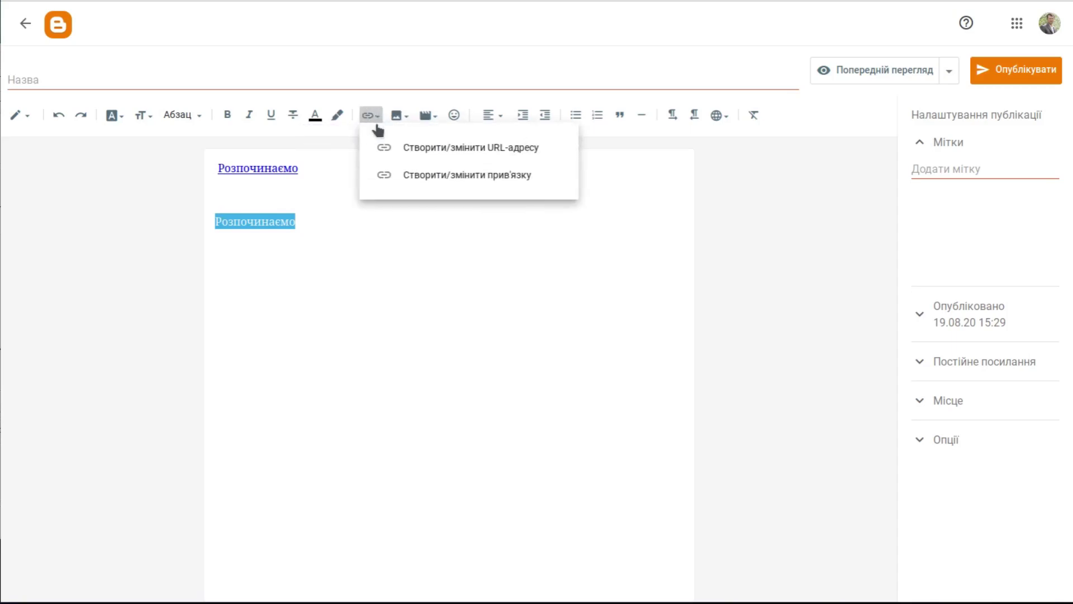
pyautogui.click(502, 147)
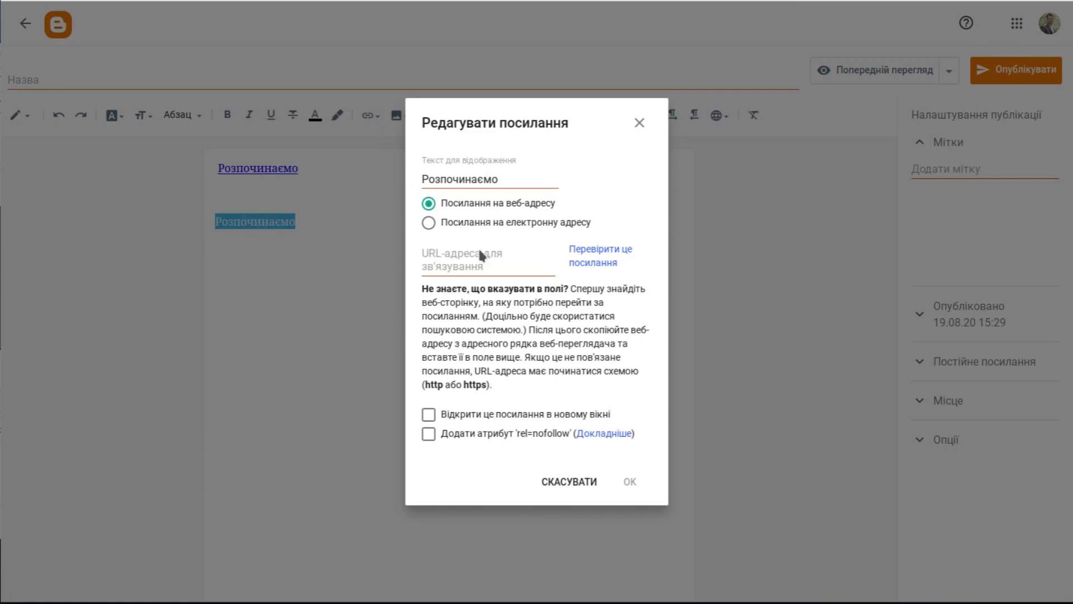
pyautogui.click(466, 262)
pyautogui.rightClick(465, 260)
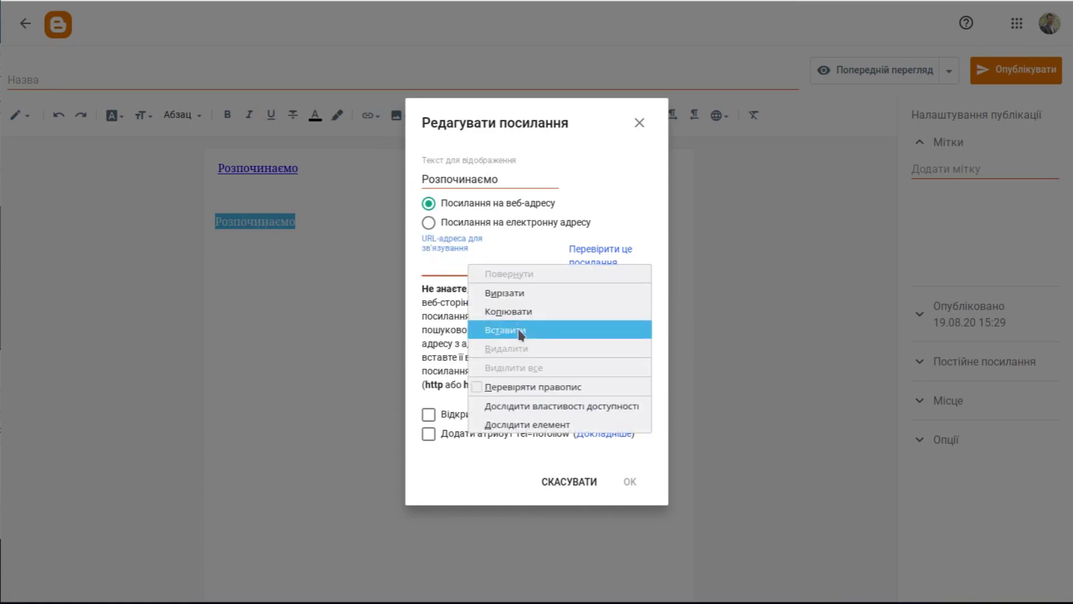
pyautogui.click(526, 328)
pyautogui.tripleClick(505, 269)
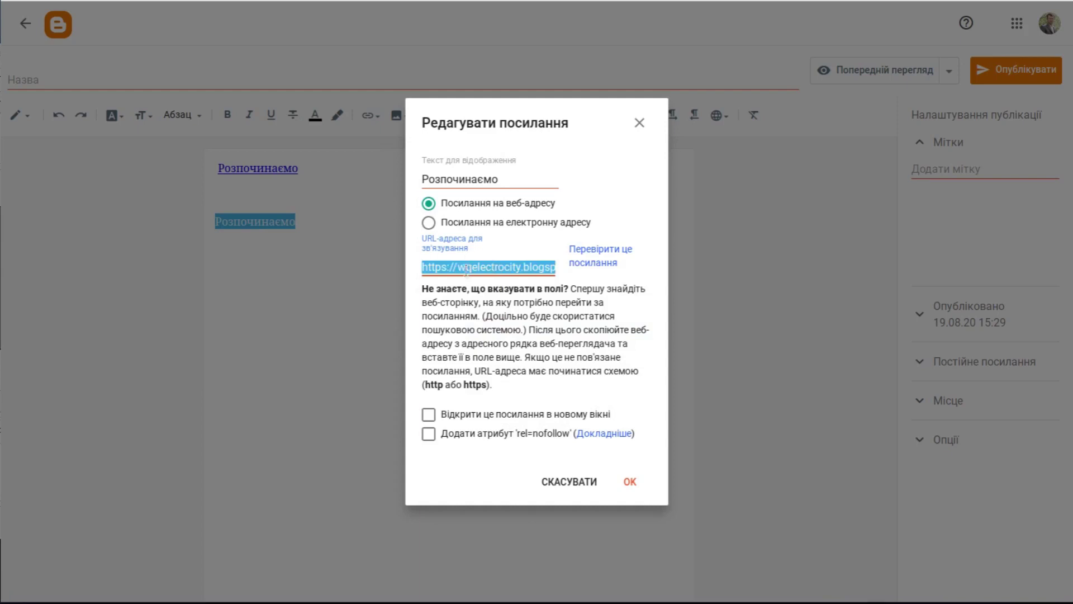
pyautogui.click(630, 482)
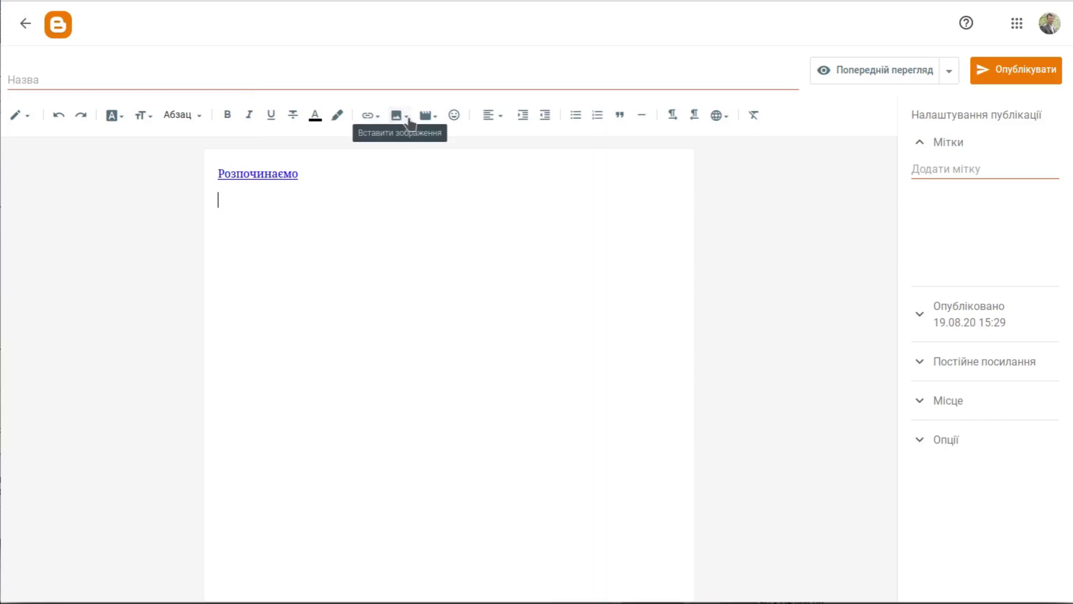
# Upload 2000px-Scratchcat.svg_.png from the computer's Зображення folder into the post below the link, and delete the inserted image.
pyautogui.click(404, 117)
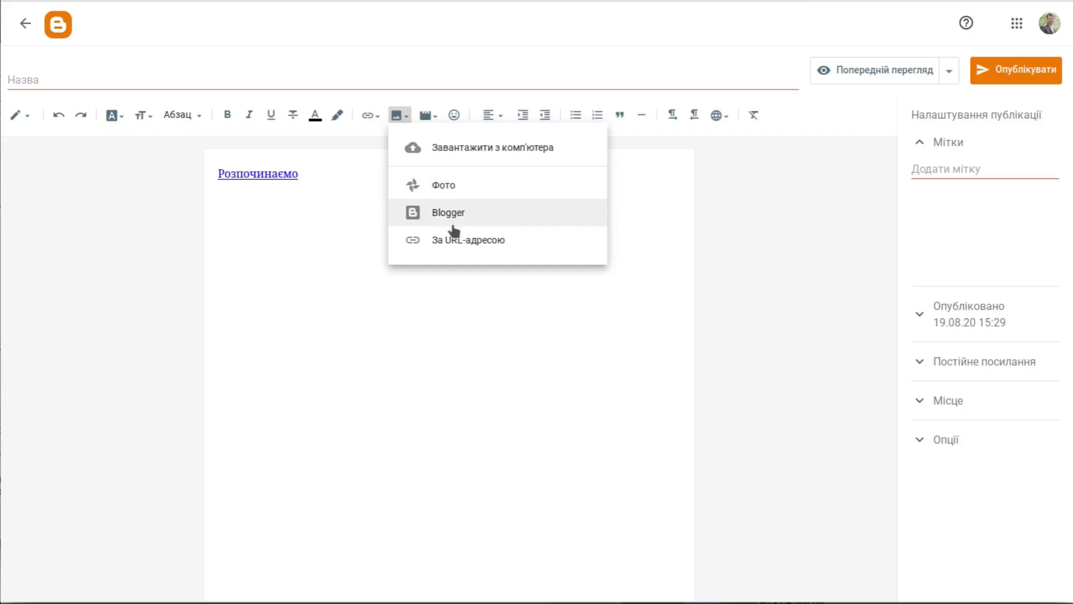
pyautogui.click(467, 150)
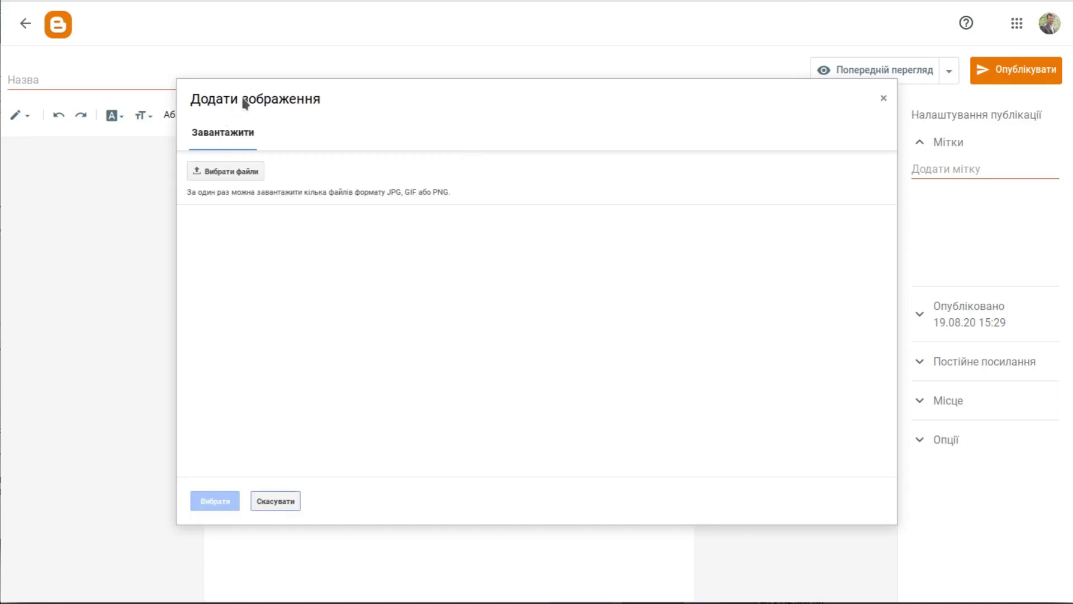
pyautogui.click(232, 175)
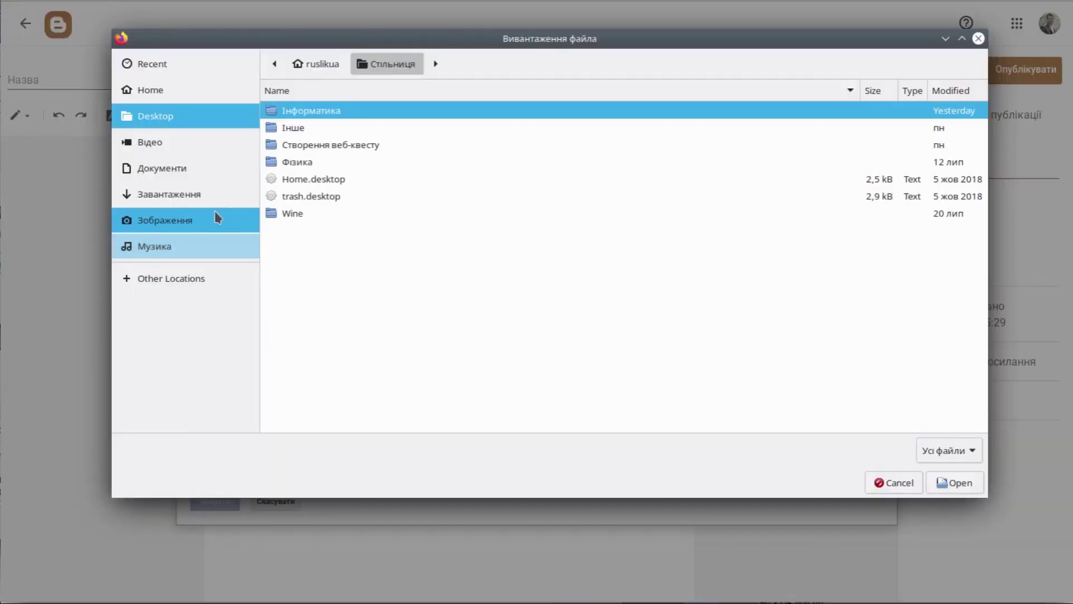
pyautogui.click(169, 223)
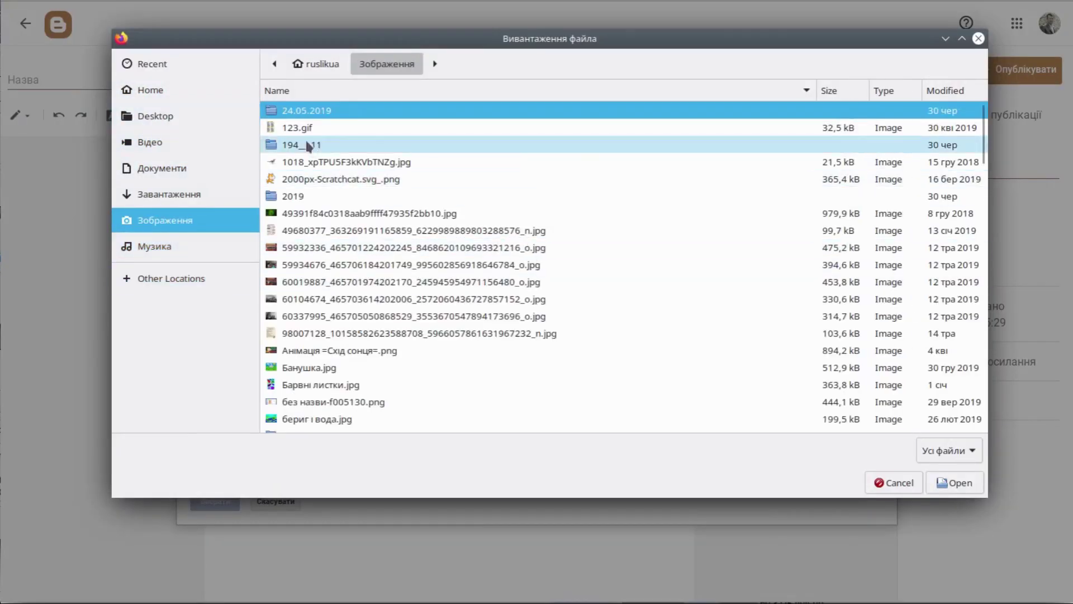
pyautogui.click(290, 129)
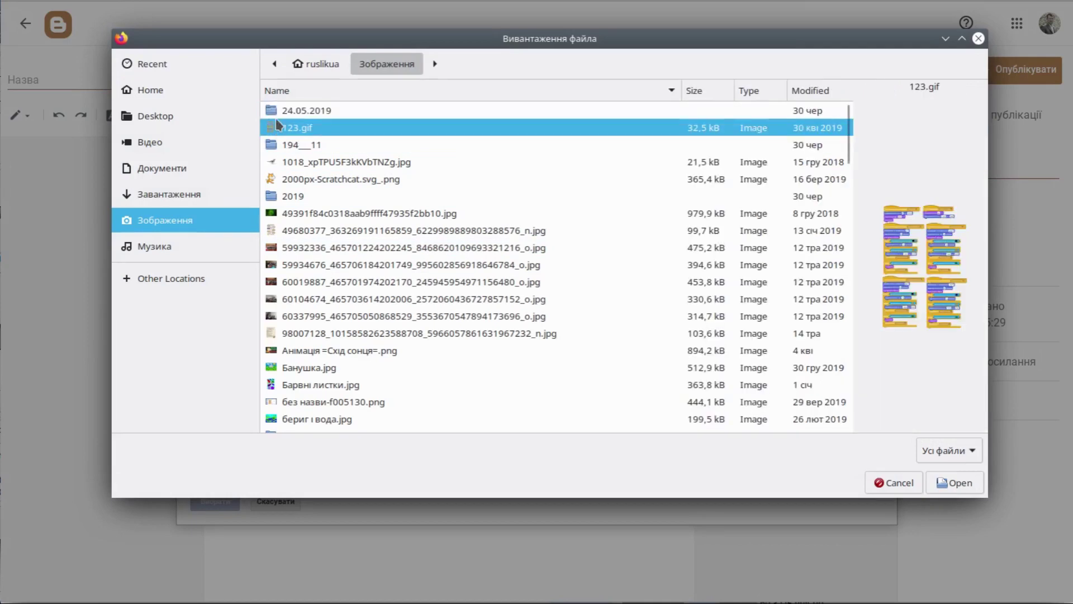
pyautogui.click(954, 483)
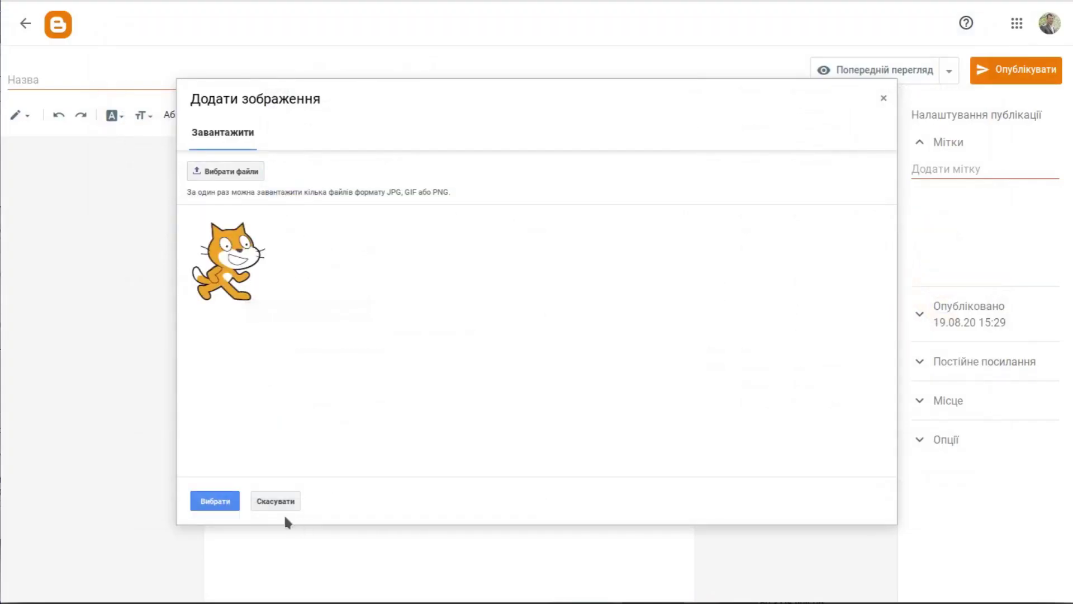
pyautogui.click(217, 503)
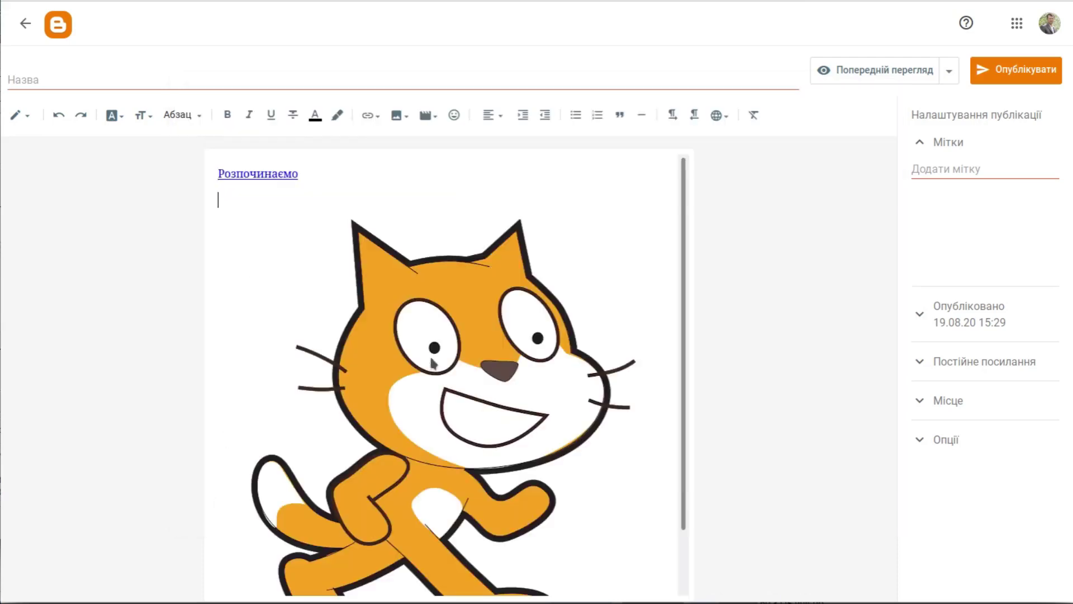
pyautogui.click(452, 380)
pyautogui.press('Delete')
# Check Google Photos and its albums as sources for adding an image to the post.
pyautogui.click(411, 116)
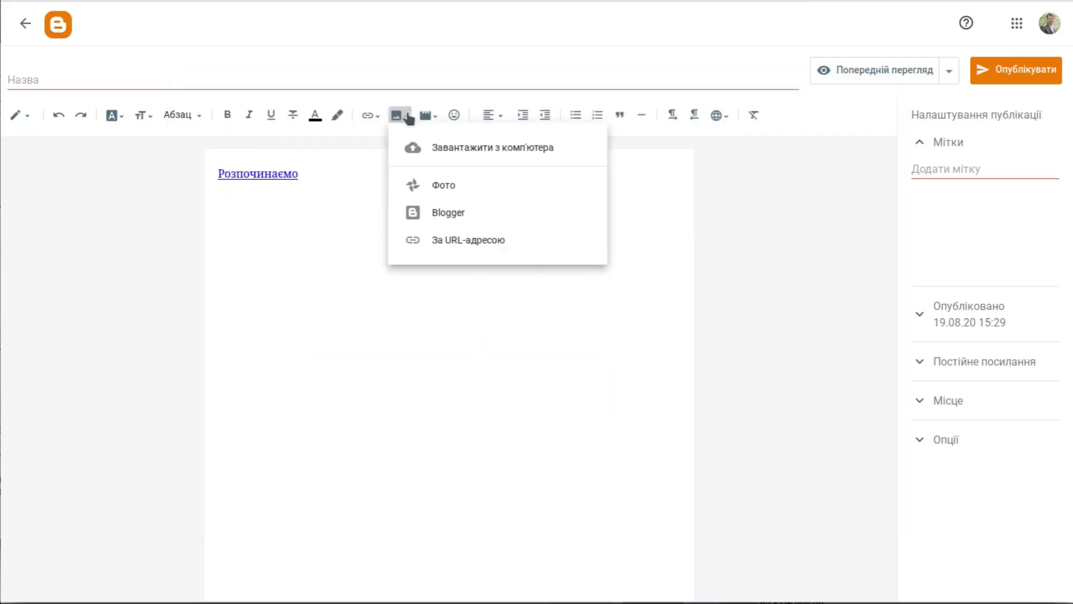
pyautogui.click(430, 189)
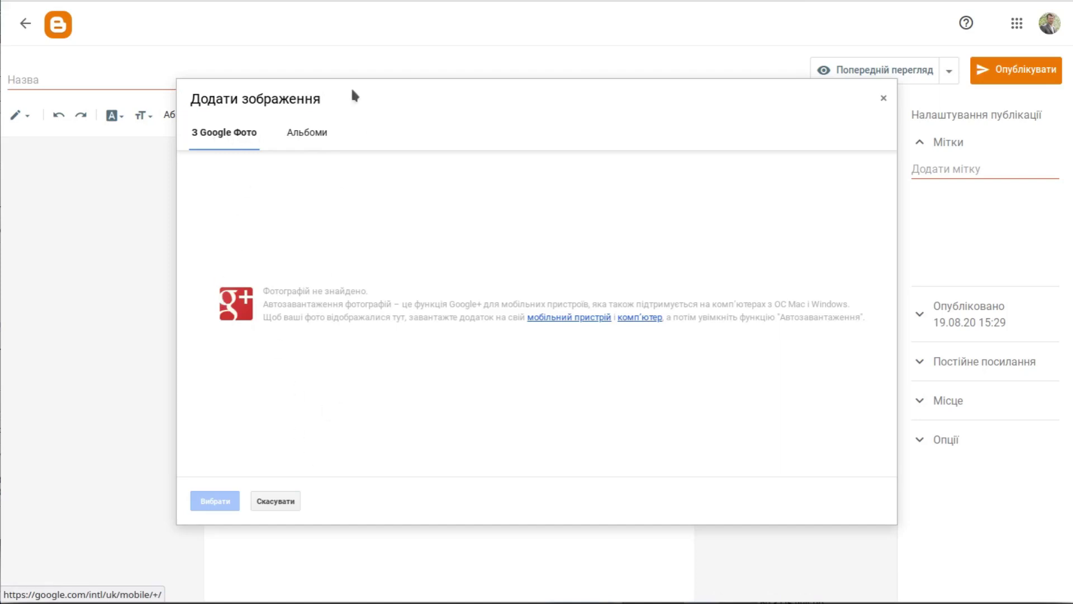
pyautogui.click(318, 133)
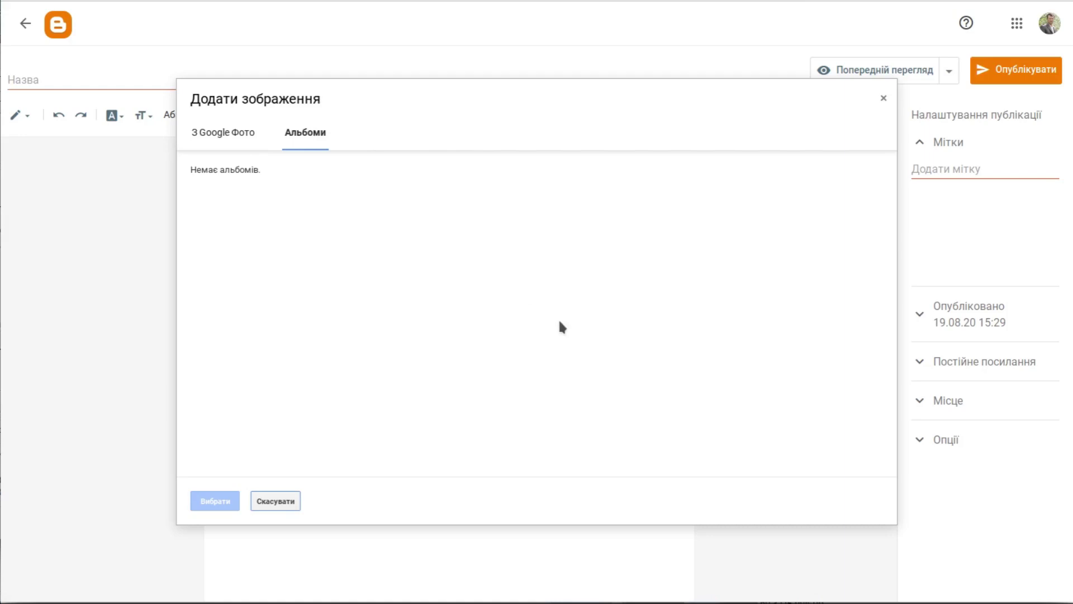
# Close the Google Photos source and check the images offered from this blog and the Google album archive.
pyautogui.click(275, 501)
pyautogui.click(455, 218)
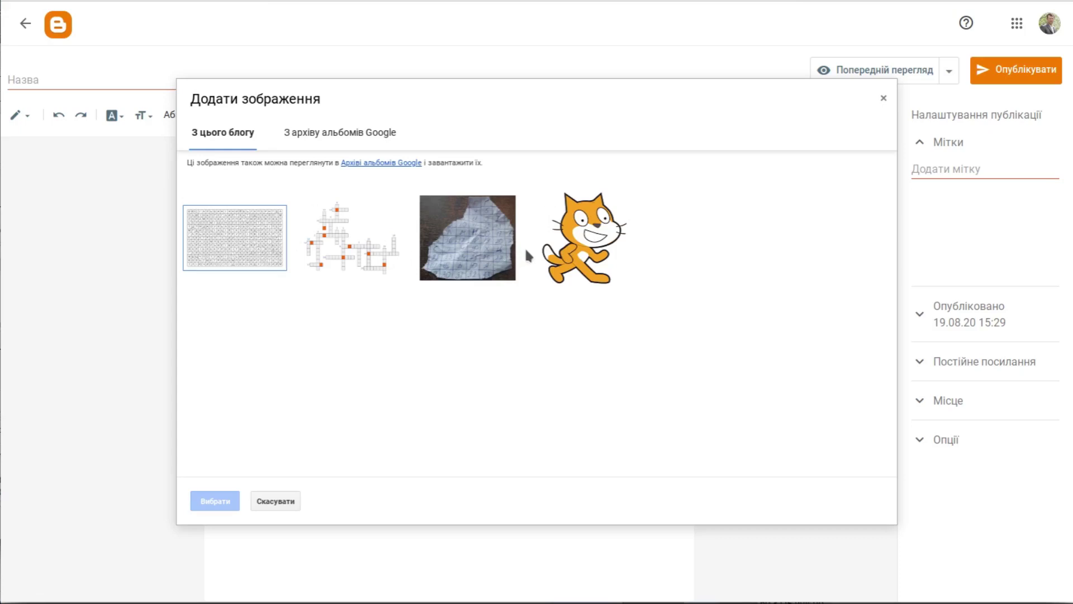
pyautogui.click(336, 133)
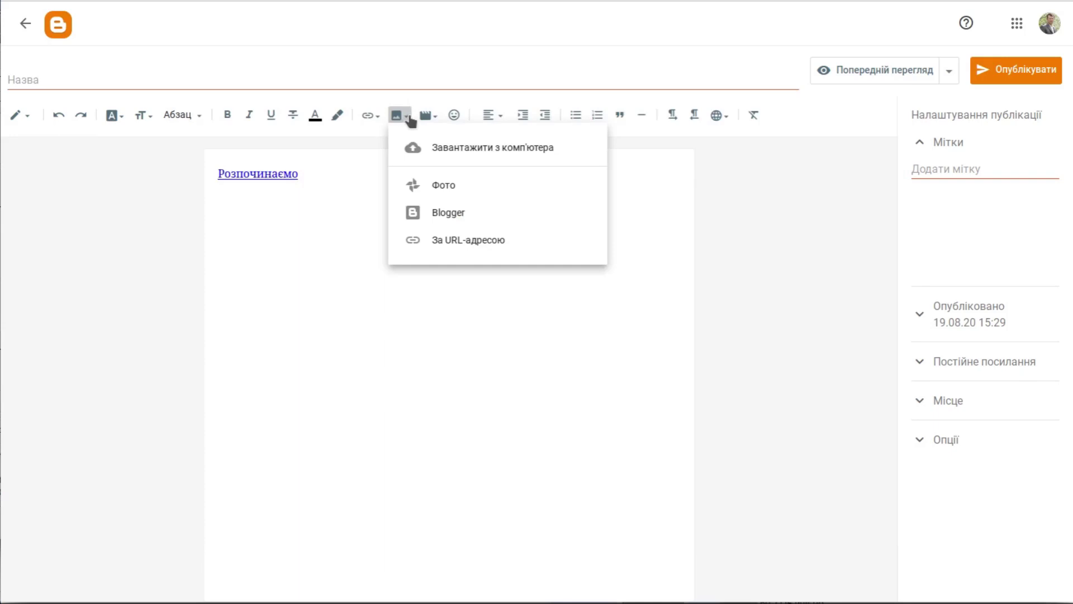
# Copy the WebQuest logo's image address from the "Технології Веб-квест та Блог-квест" blog post and paste it as the URL of a new image.
pyautogui.click(485, 241)
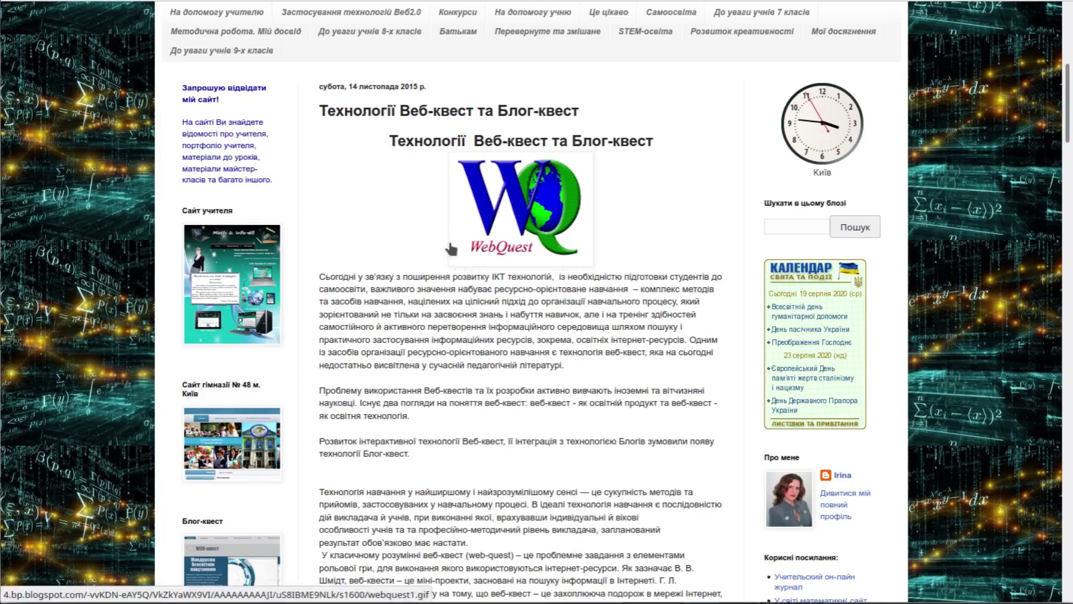
pyautogui.rightClick(529, 204)
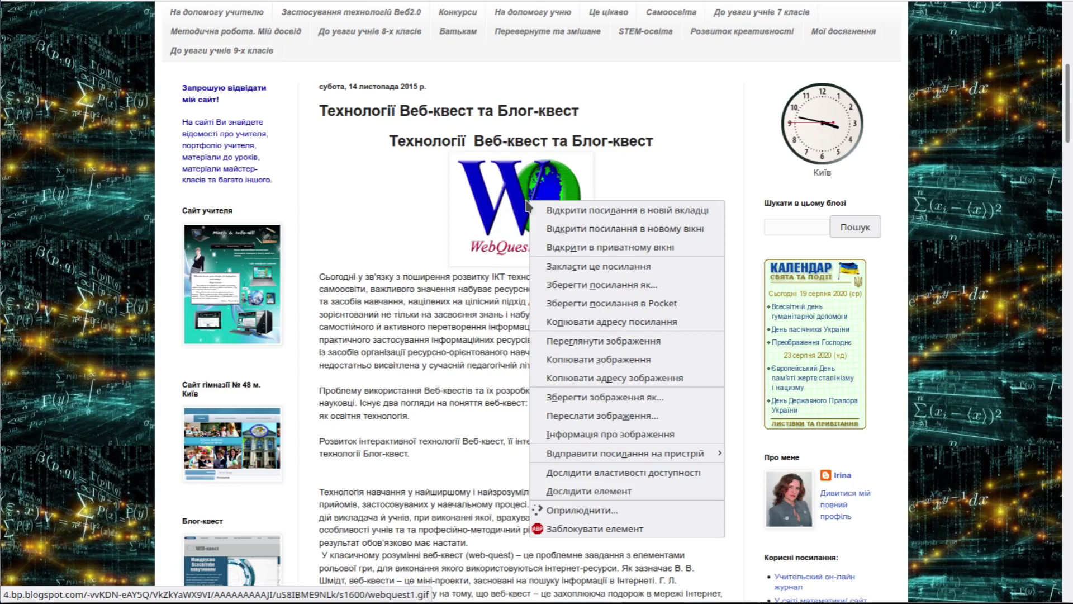
pyautogui.click(650, 380)
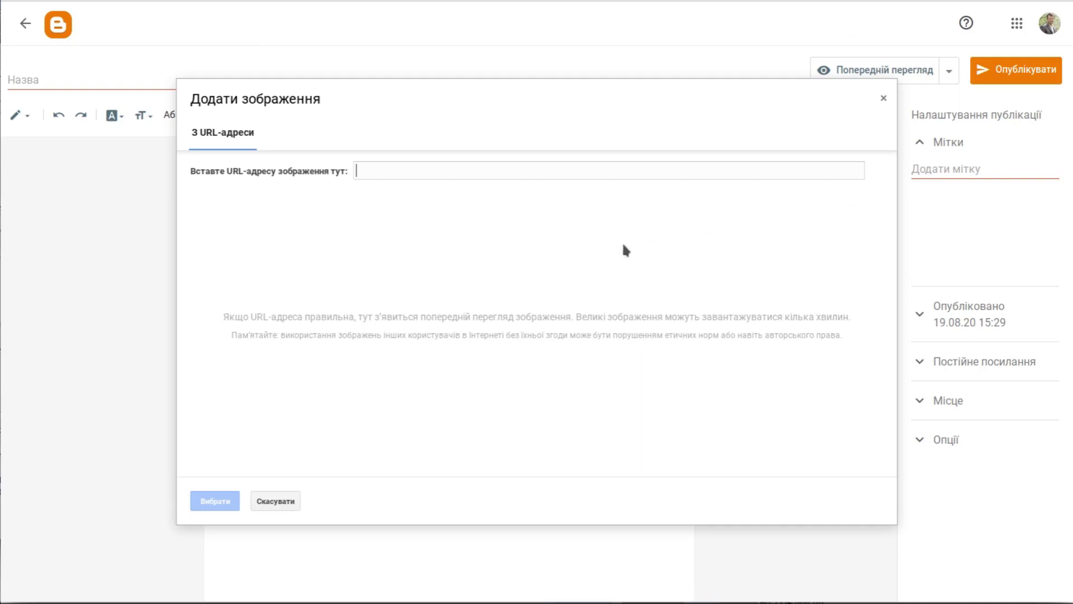
pyautogui.rightClick(369, 173)
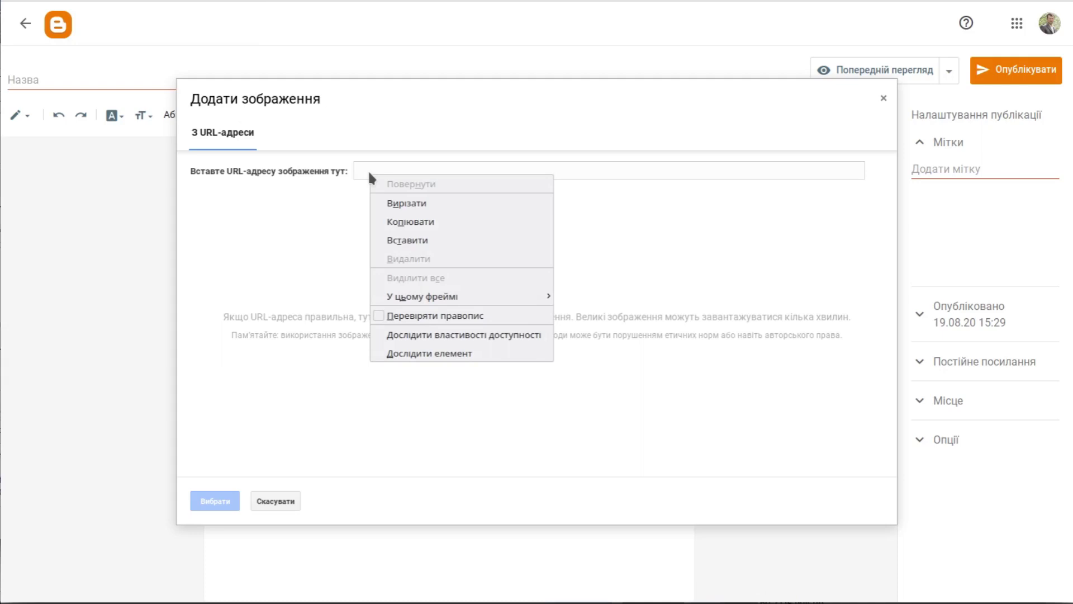
pyautogui.click(421, 240)
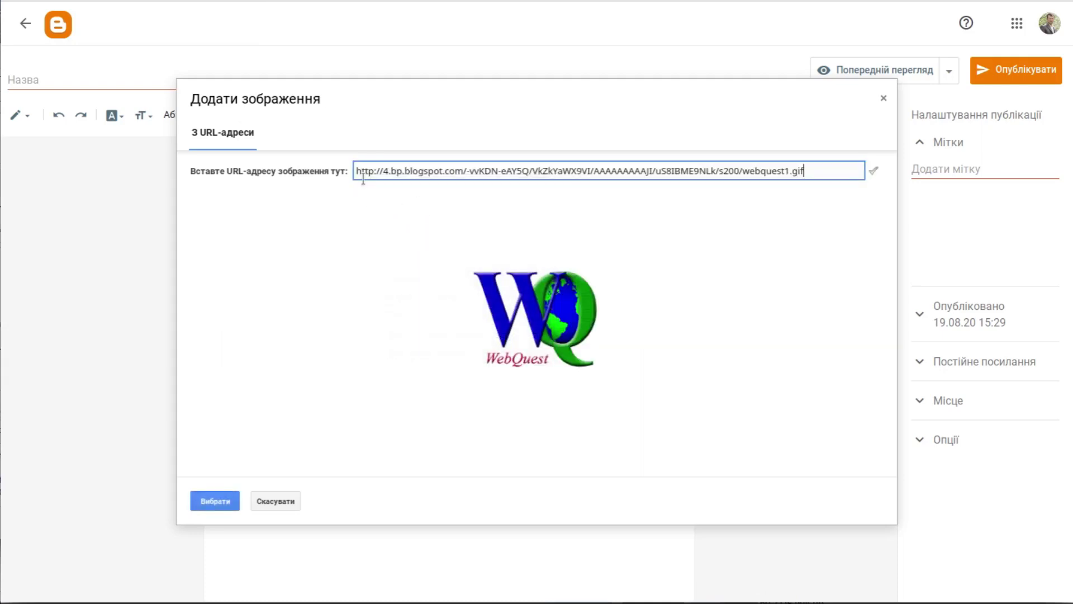
# Check the file name and gif extension at the end of the pasted image address, and choose the image for insertion.
pyautogui.moveTo(810, 170); pyautogui.dragTo(746, 176)
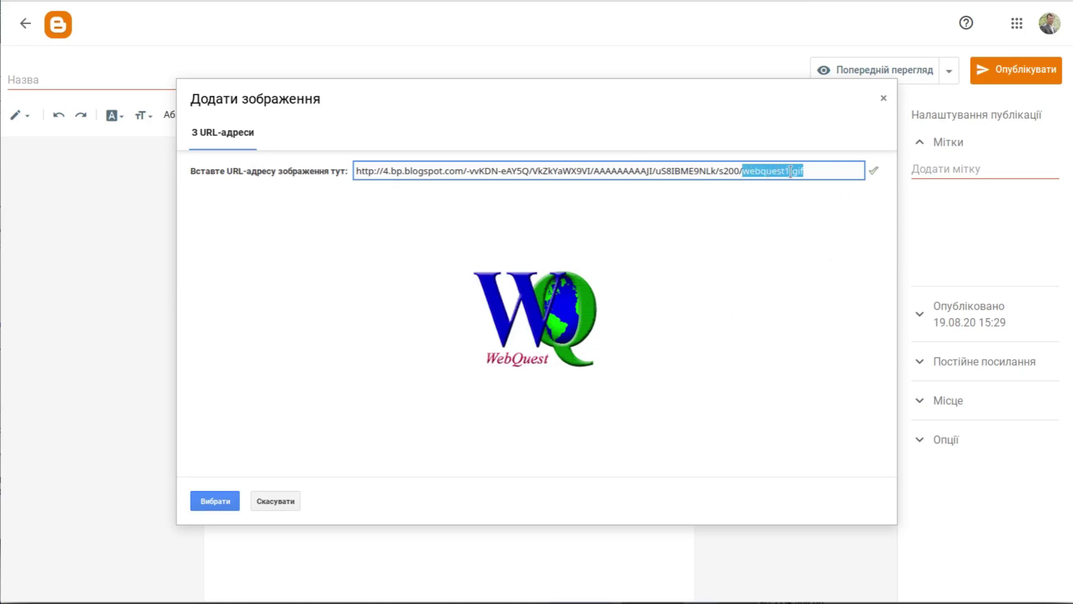
pyautogui.click(814, 171)
pyautogui.moveTo(809, 171); pyautogui.dragTo(790, 171)
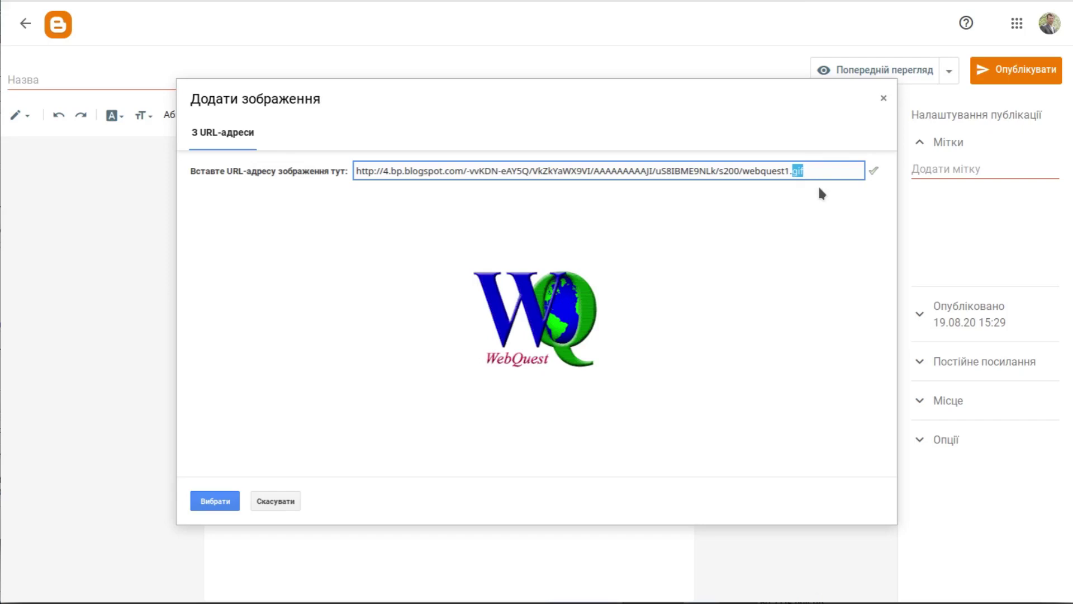
pyautogui.click(816, 170)
pyautogui.click(214, 502)
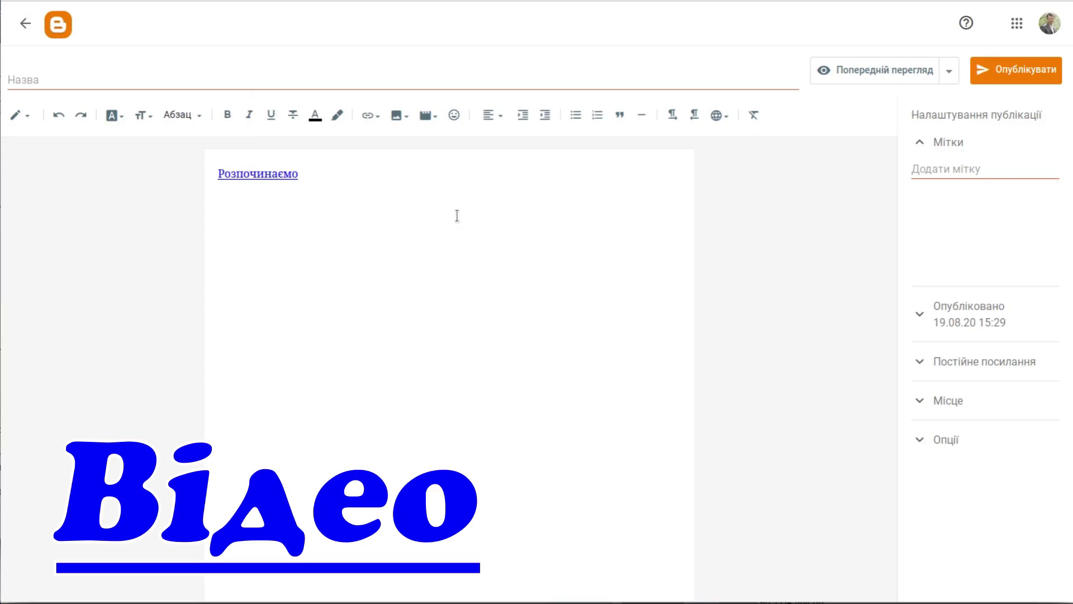
# Upload the video без назви.mp4 from the computer's Відео folder into the post below the "Розпочинаємо" link.
pyautogui.click(427, 114)
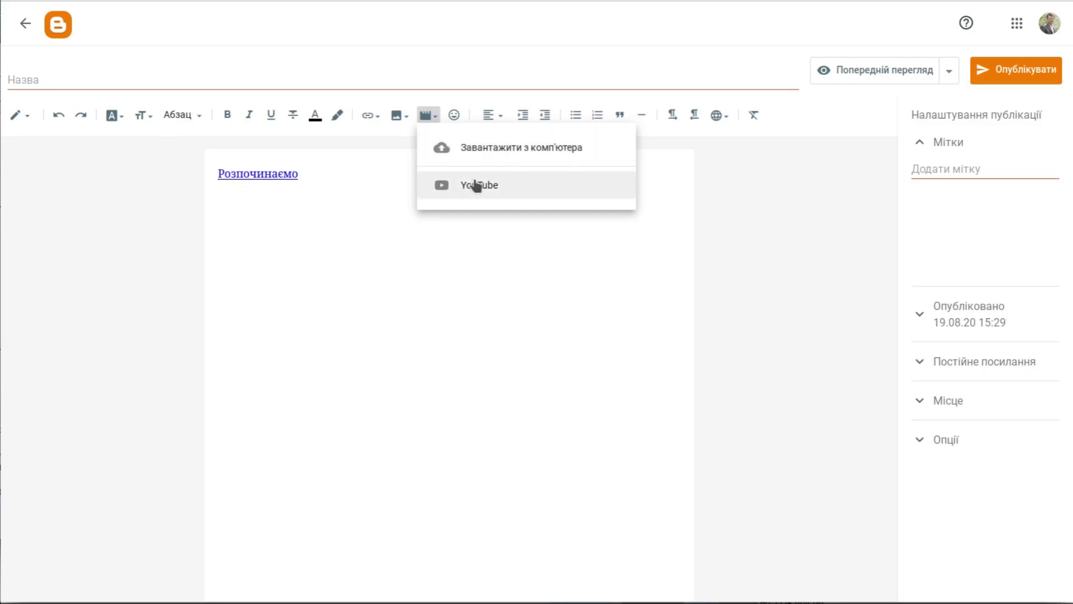
pyautogui.click(520, 150)
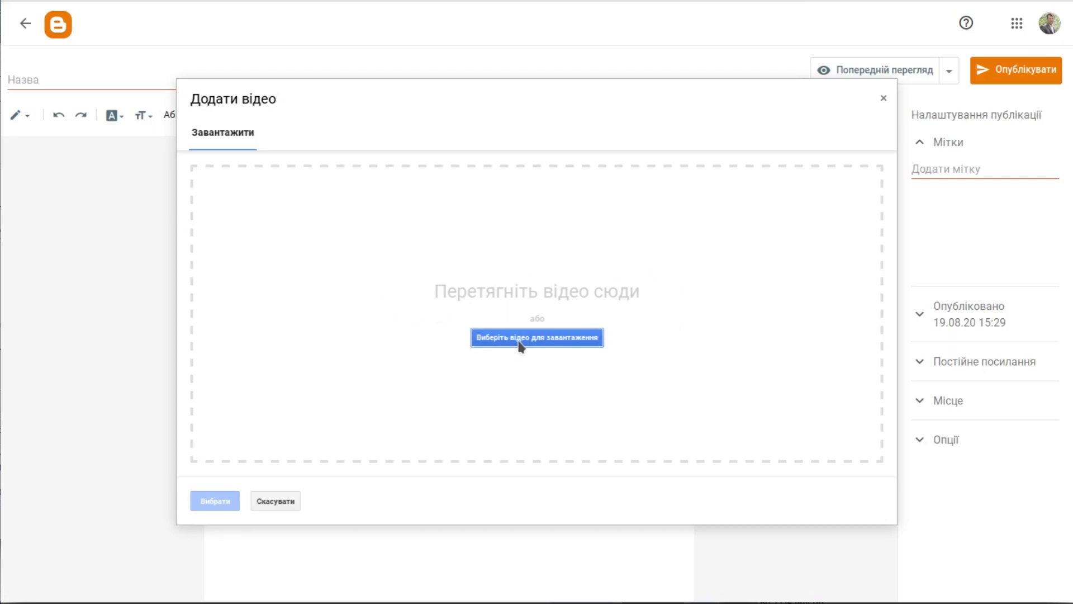
pyautogui.click(556, 341)
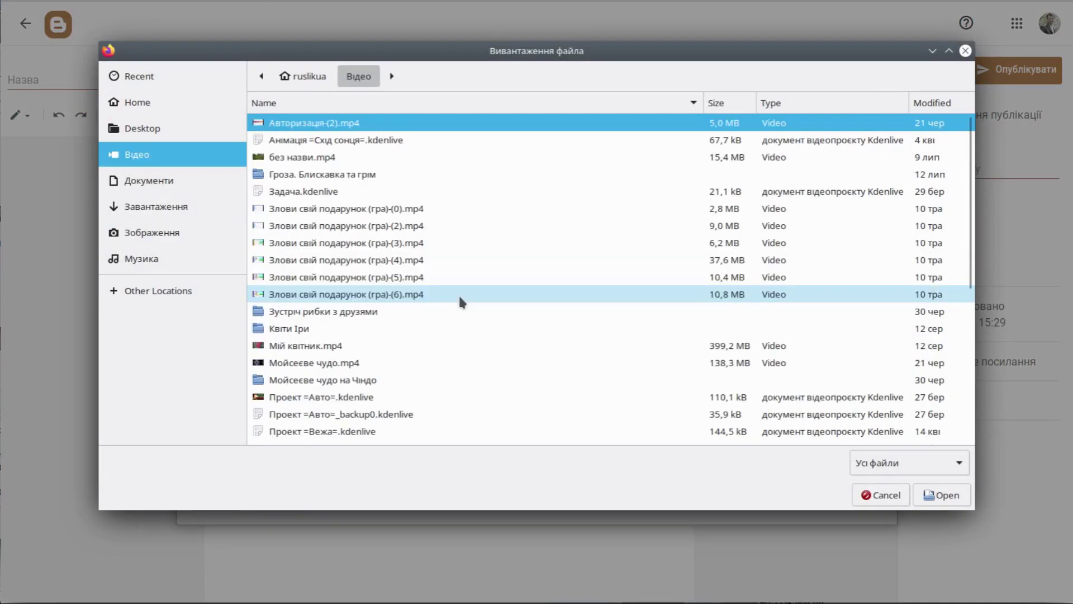
pyautogui.click(273, 159)
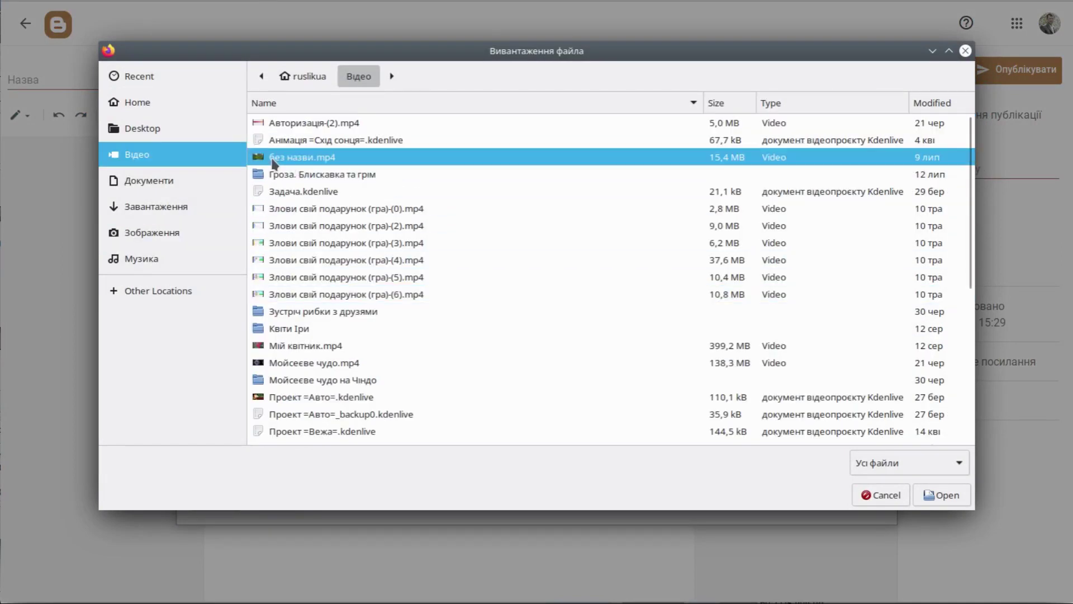
pyautogui.click(943, 496)
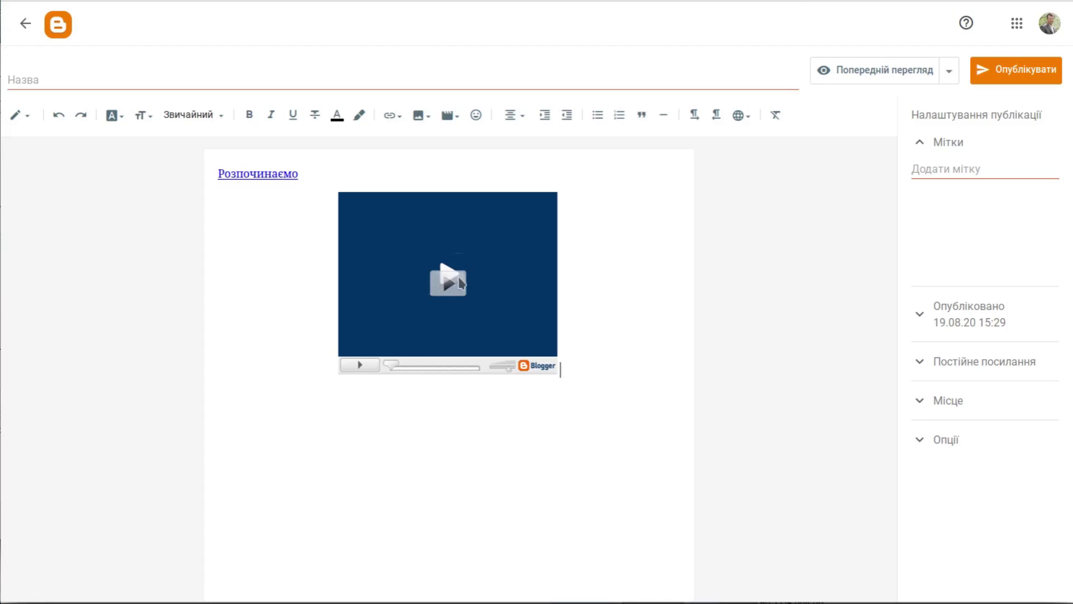
# Insert "Таємничий морський шлях або "Мойсеєве чудо"" from the channel's own YouTube uploads below the uploaded video.
pyautogui.click(432, 401)
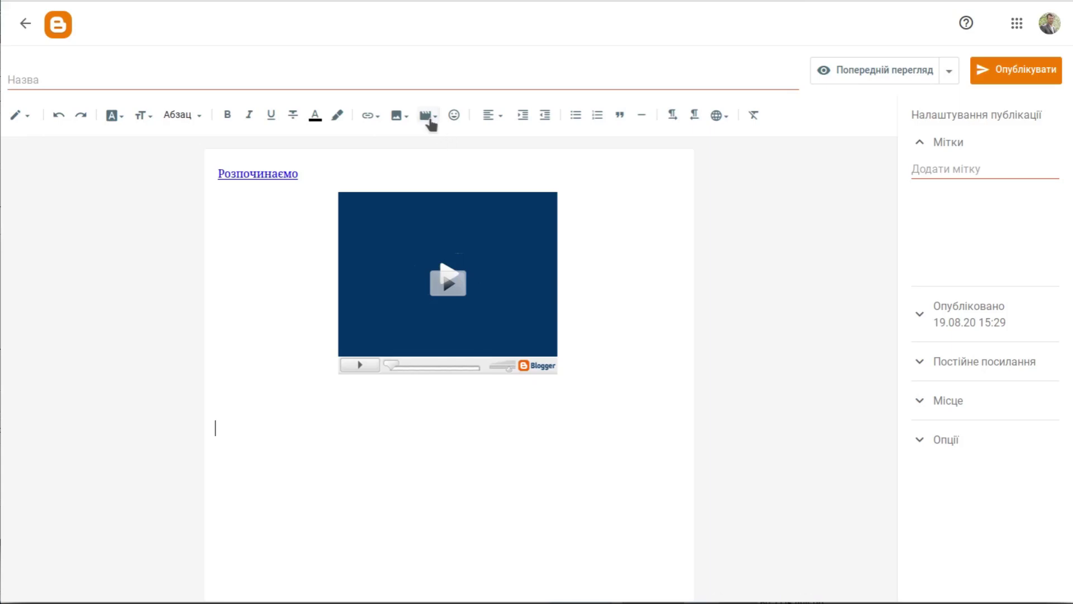
pyautogui.click(432, 117)
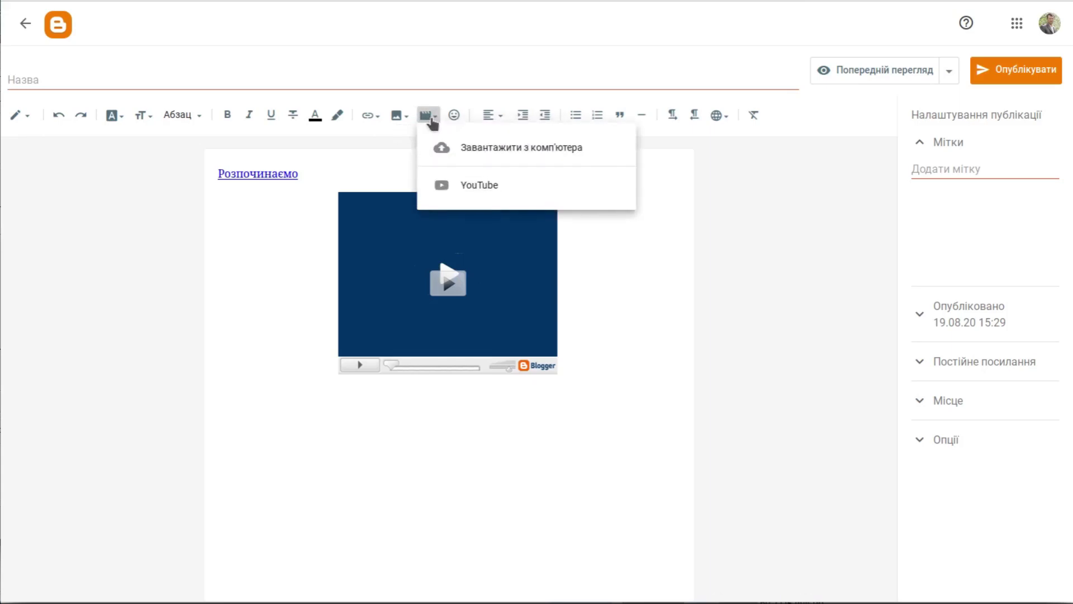
pyautogui.click(484, 186)
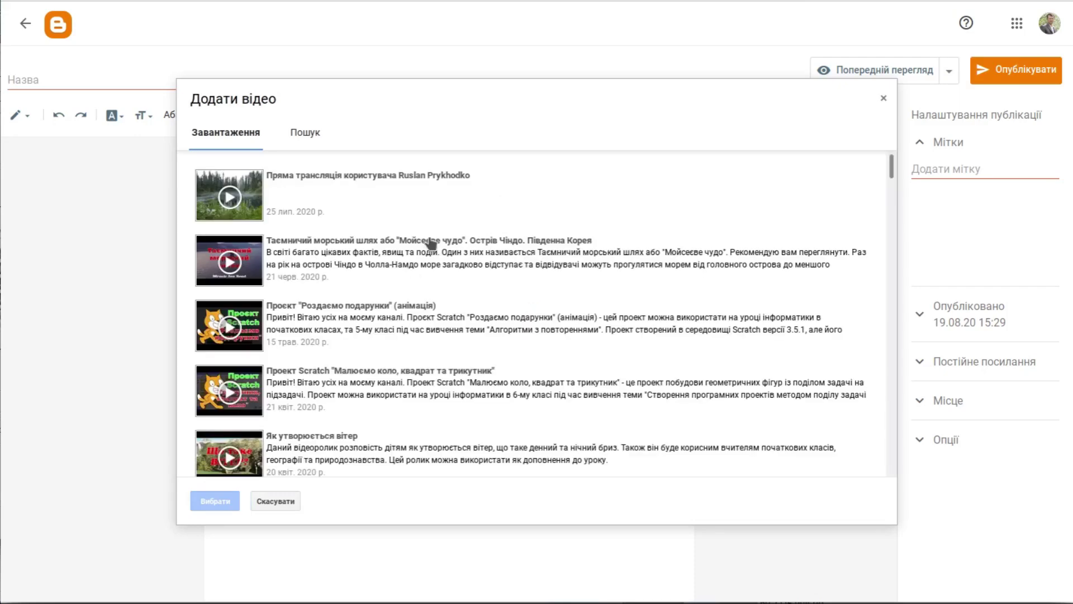
pyautogui.scroll(-9, 442, 231)
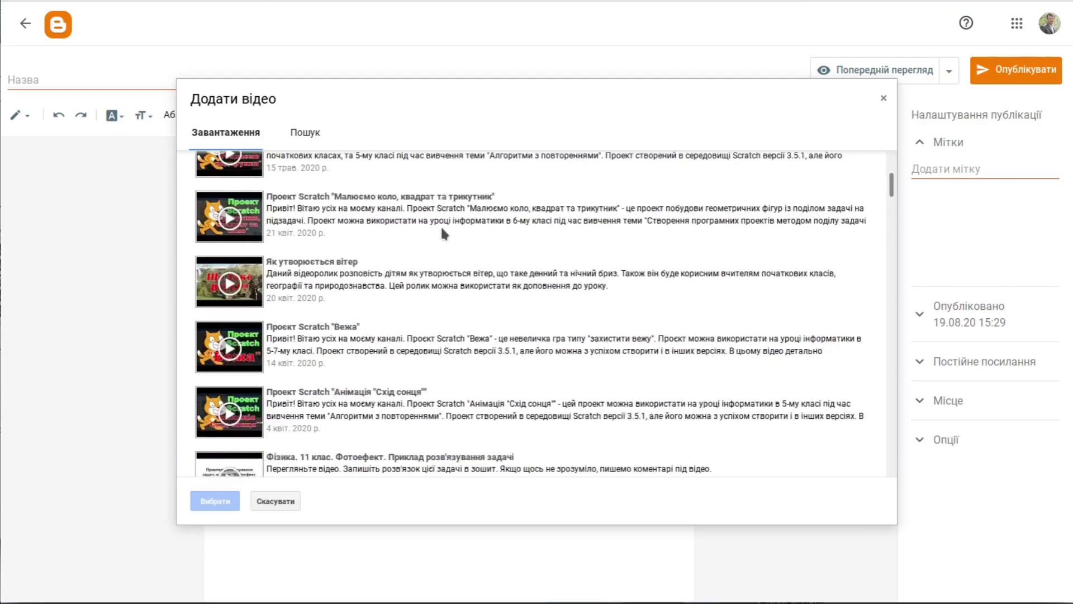
pyautogui.scroll(-4, 443, 233)
pyautogui.scroll(9, 443, 233)
pyautogui.scroll(3, 443, 234)
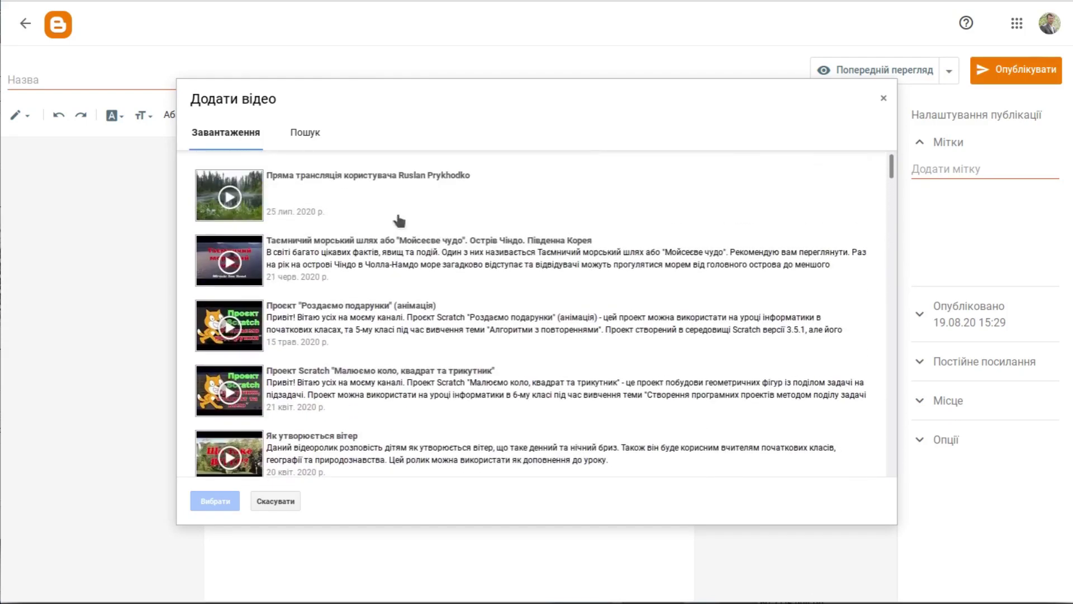
pyautogui.click(296, 263)
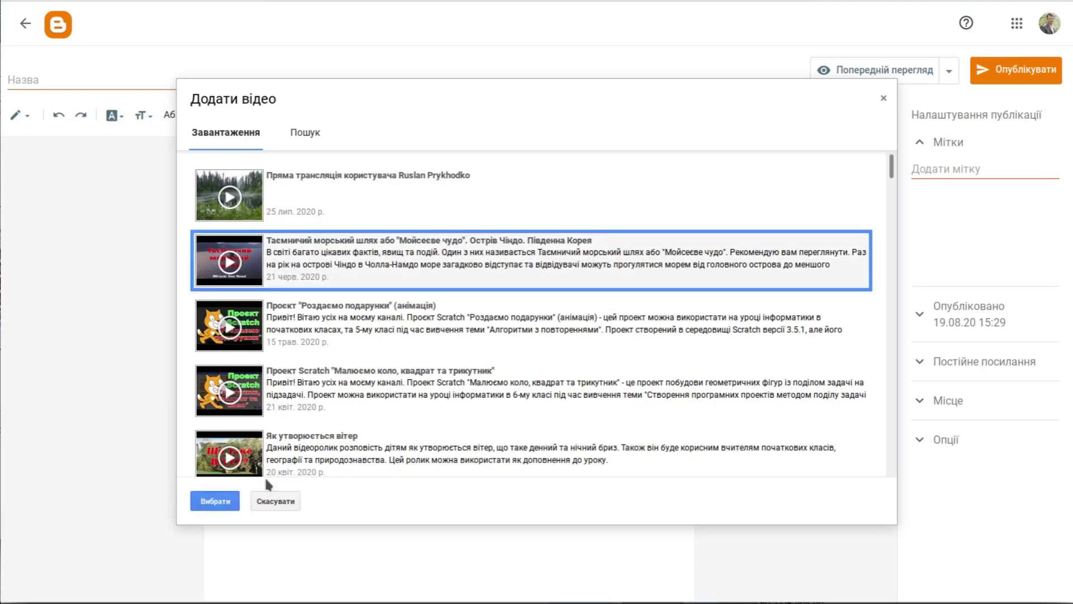
pyautogui.click(216, 501)
pyautogui.scroll(-1, 489, 369)
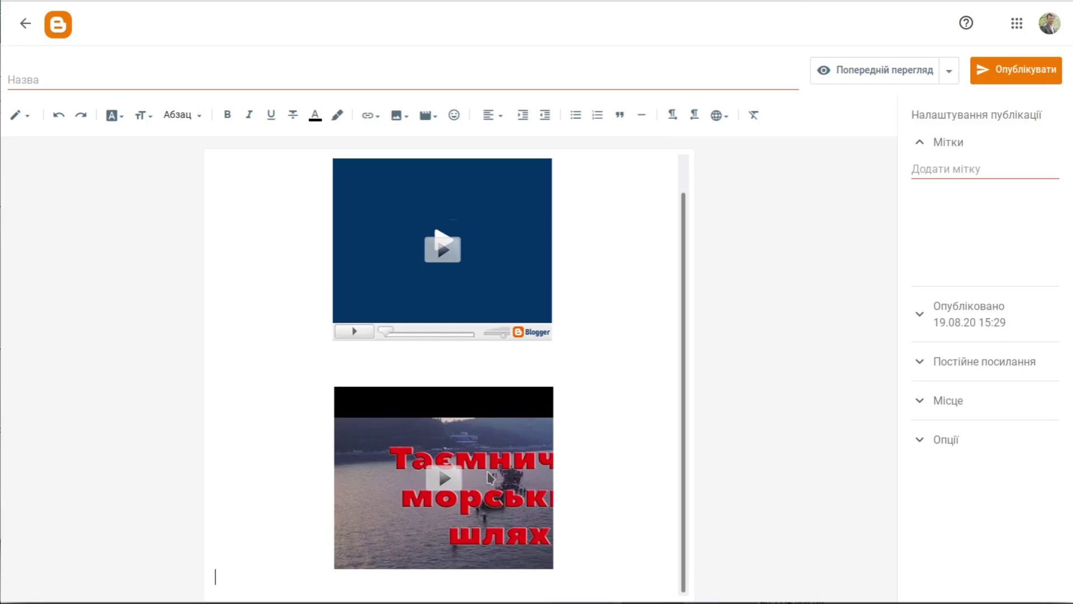
# Search YouTube for "Дощ", preview the video Гайдамаки & Тоня Матвієнко "ДОЩ", and insert it below the other videos.
pyautogui.click(428, 115)
pyautogui.click(480, 186)
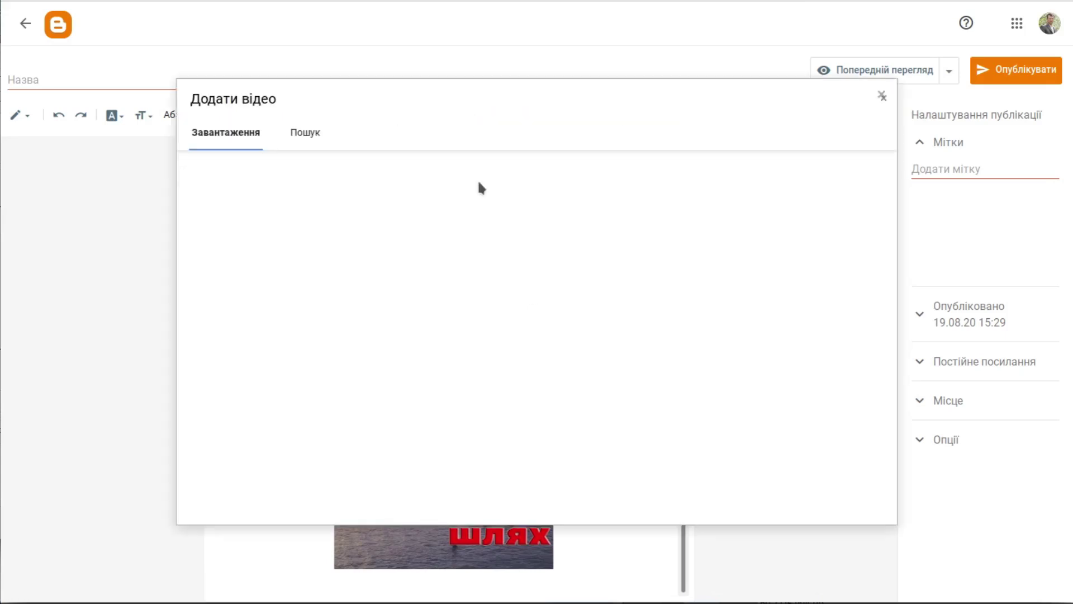
pyautogui.click(311, 134)
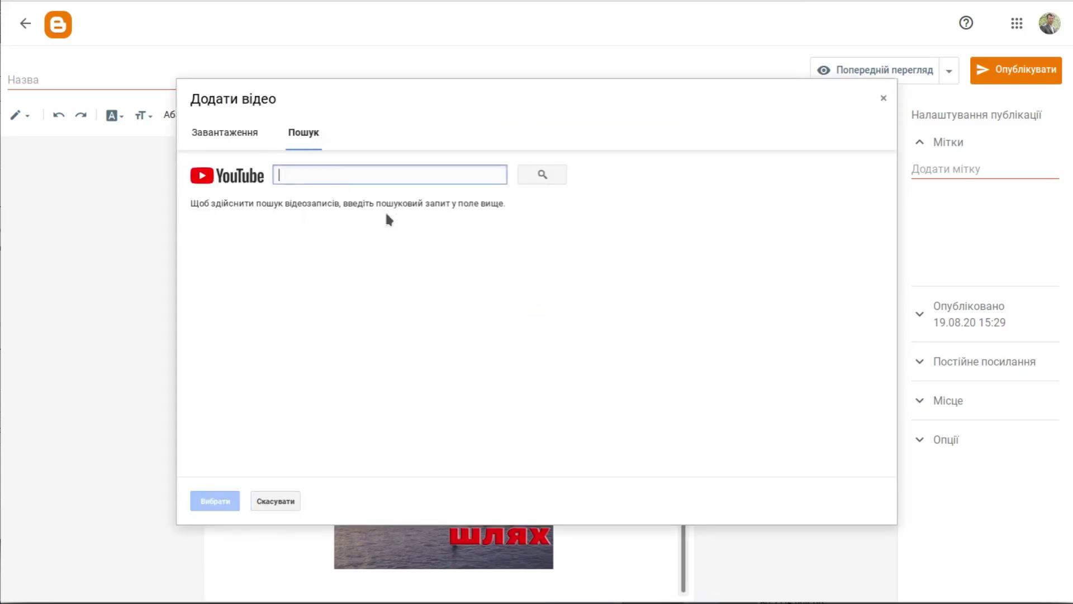
pyautogui.write('Дощ')
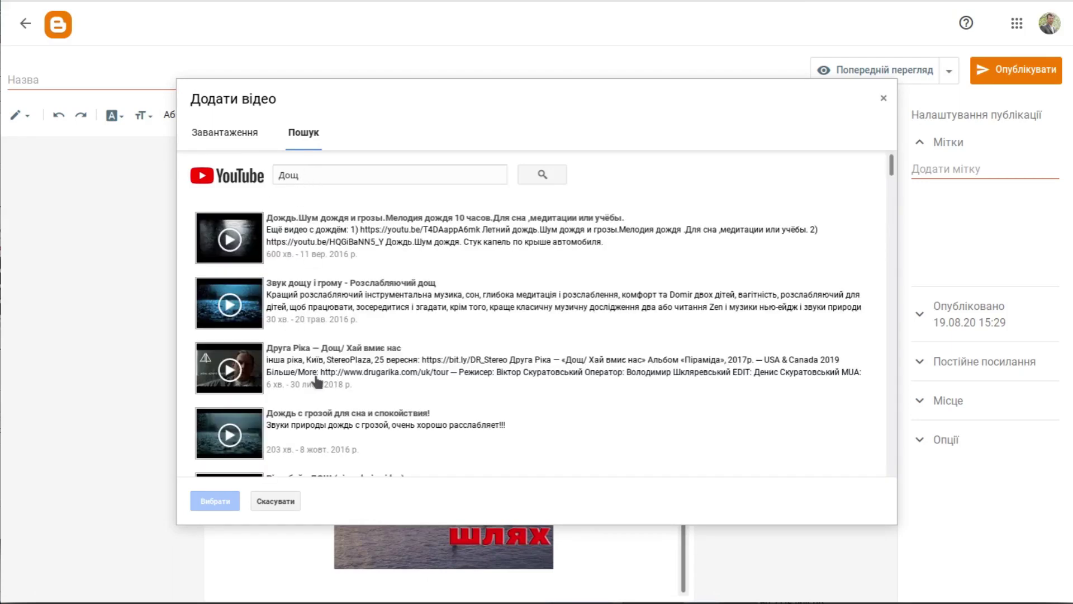
pyautogui.scroll(-3, 323, 372)
pyautogui.scroll(-3, 326, 366)
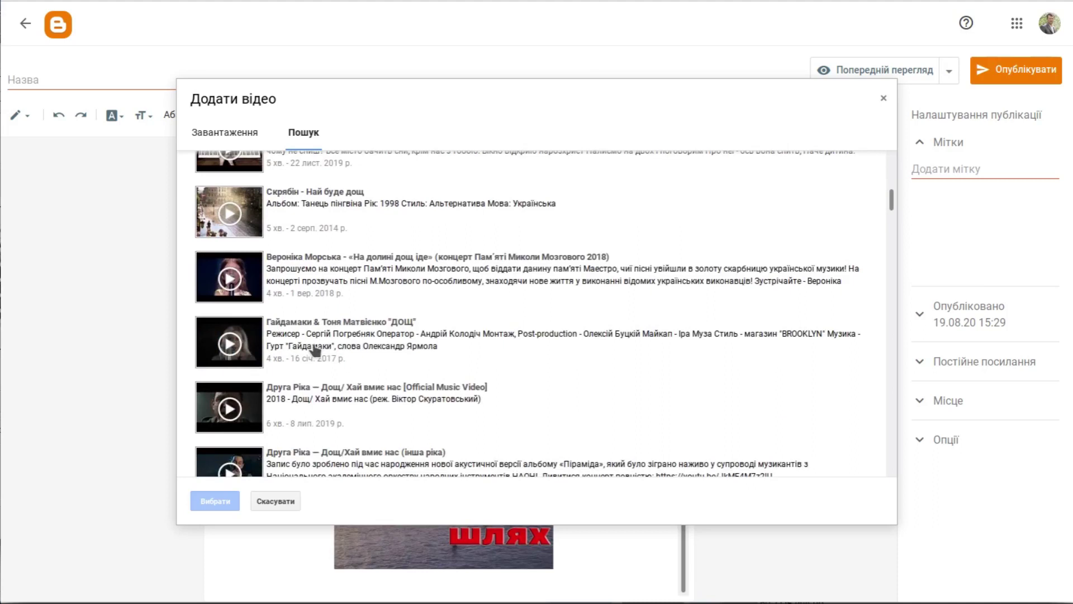
pyautogui.click(241, 347)
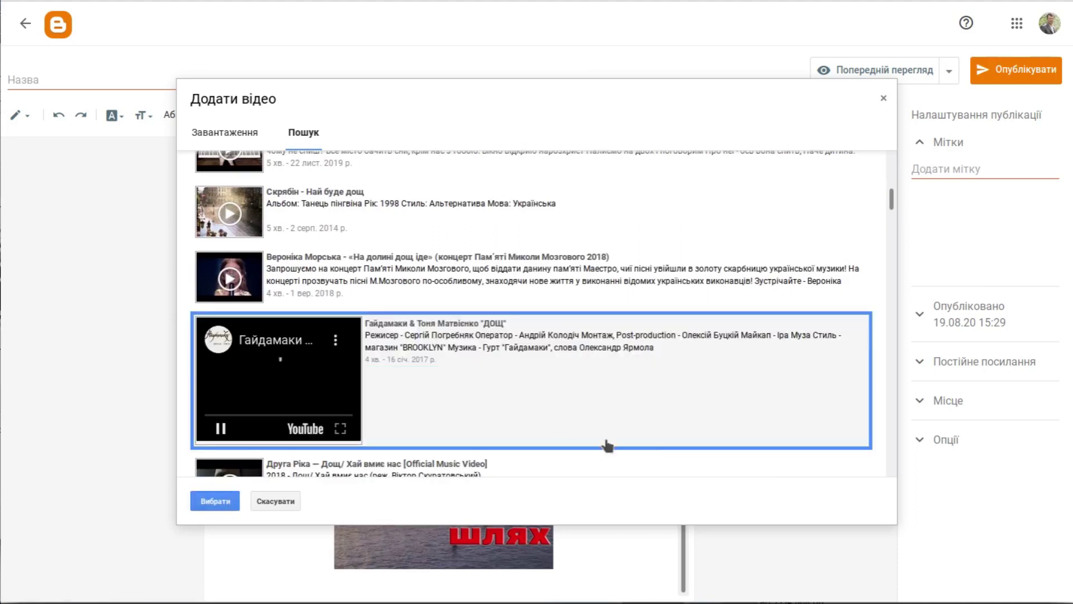
pyautogui.click(220, 428)
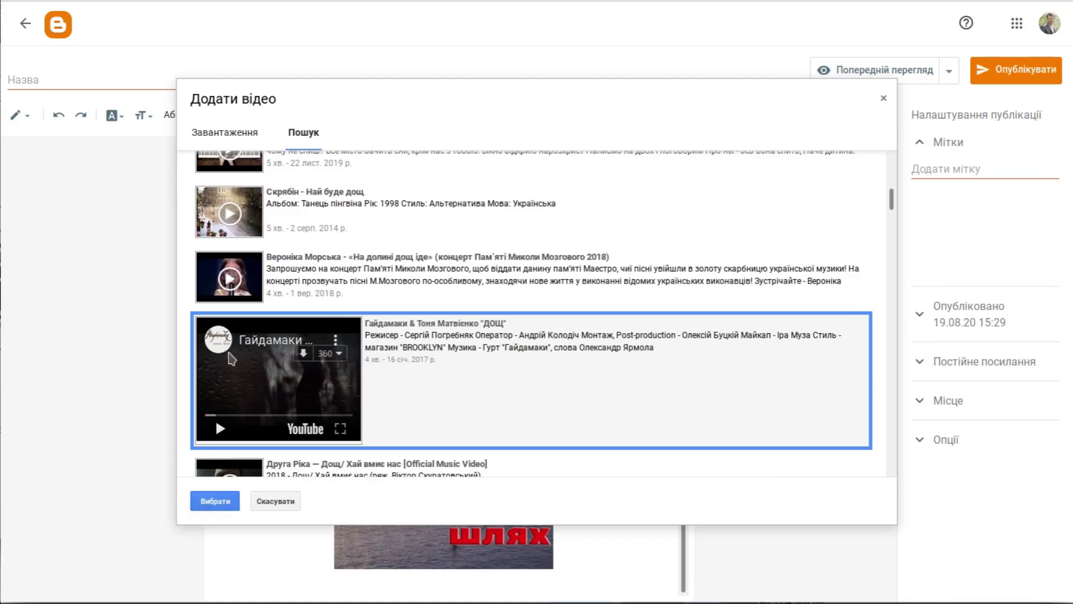
pyautogui.click(215, 501)
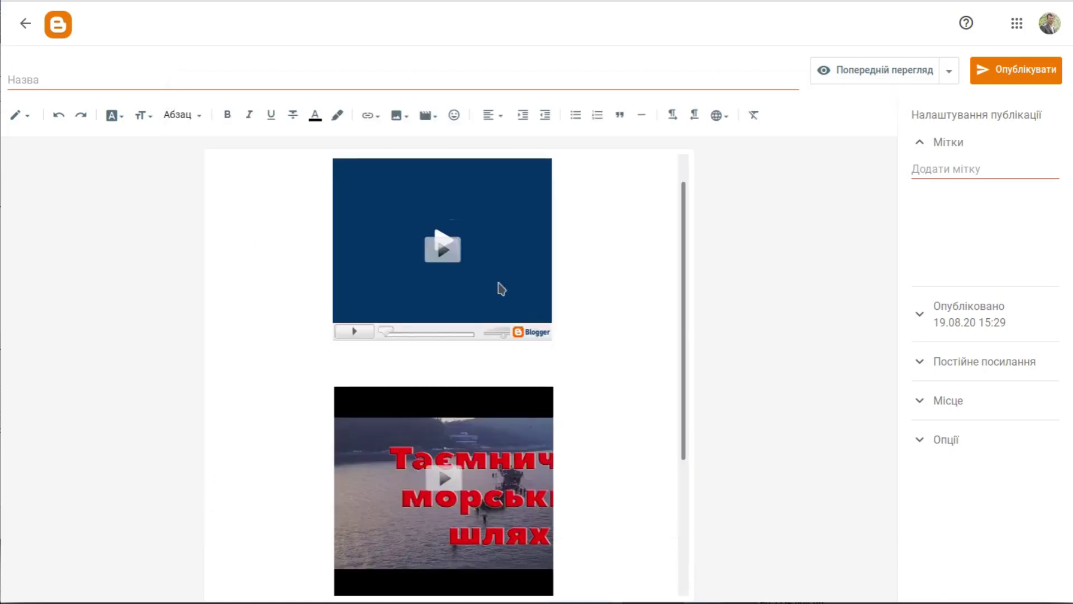
pyautogui.scroll(-3, 492, 290)
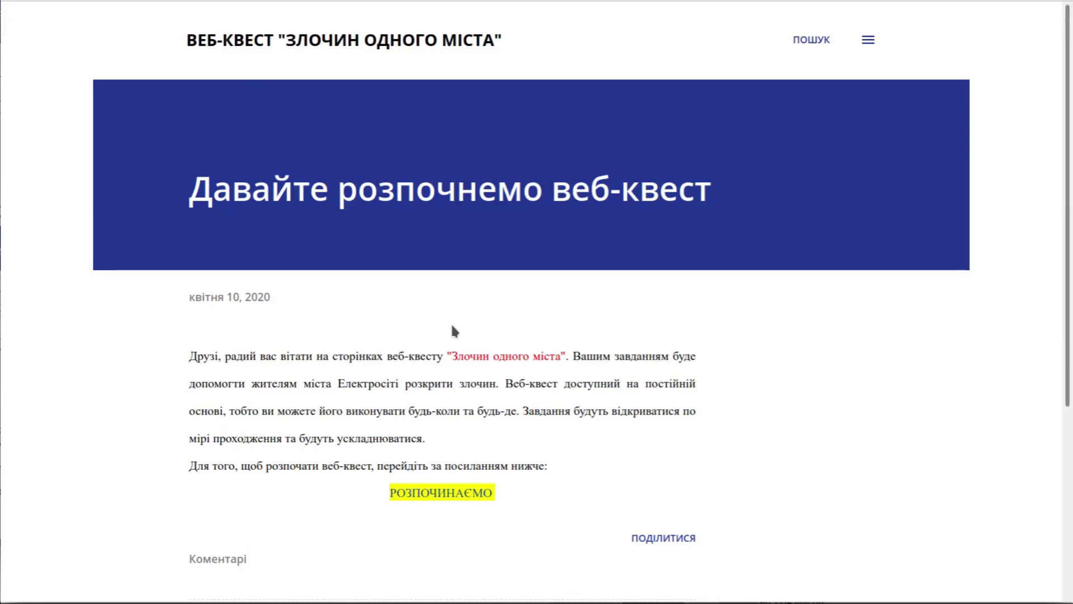
# Review the published web-quest post, follow its "РОЗПОЧИНАЄМО" link, and examine the "Вступ" page with its link to the first task.
pyautogui.scroll(-3, 454, 331)
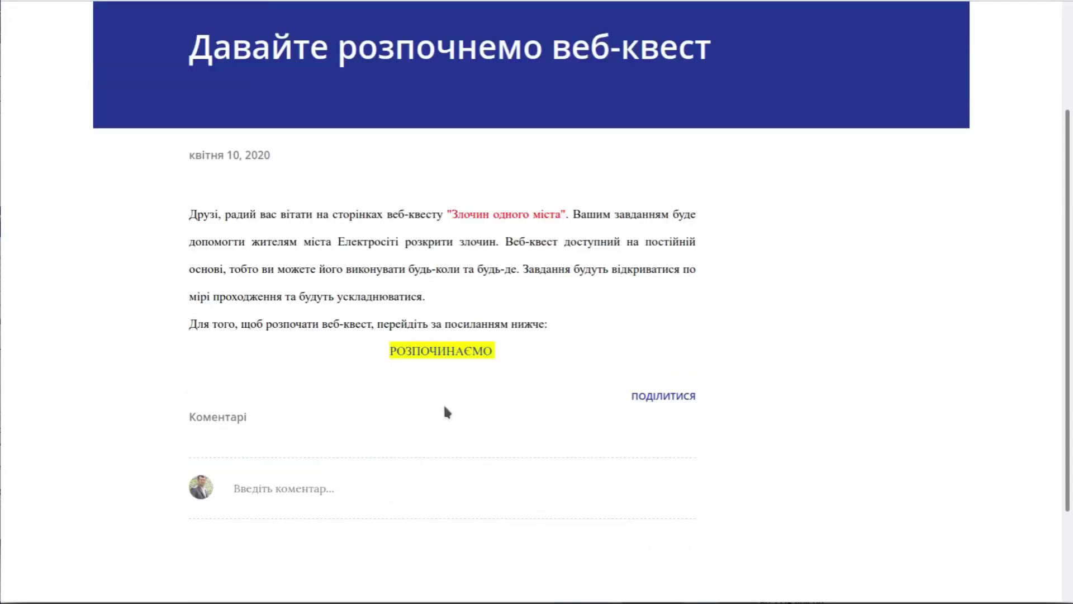
pyautogui.click(451, 352)
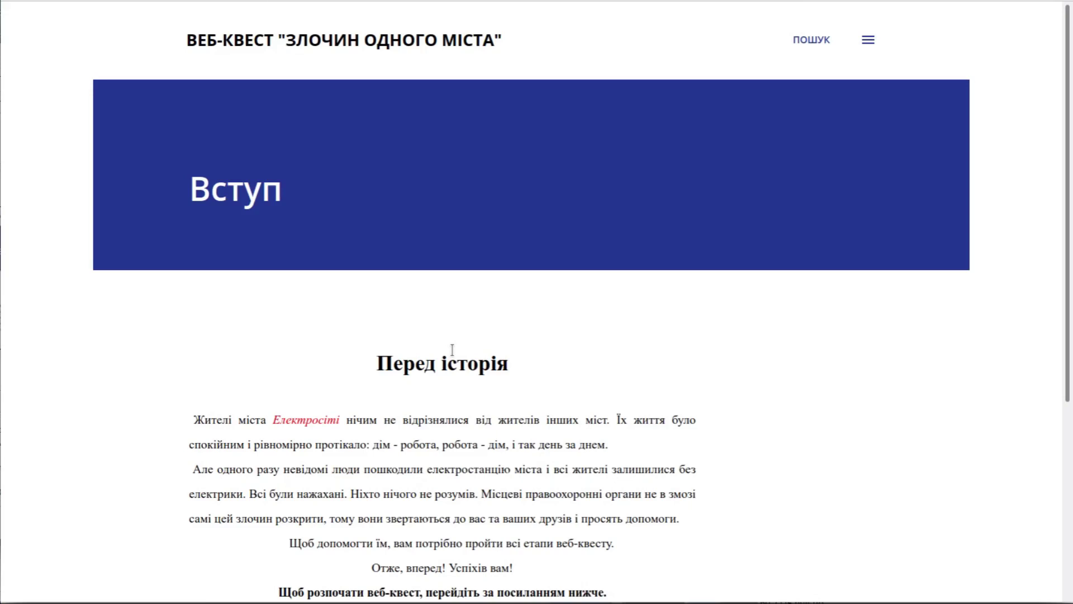
pyautogui.scroll(-5, 597, 331)
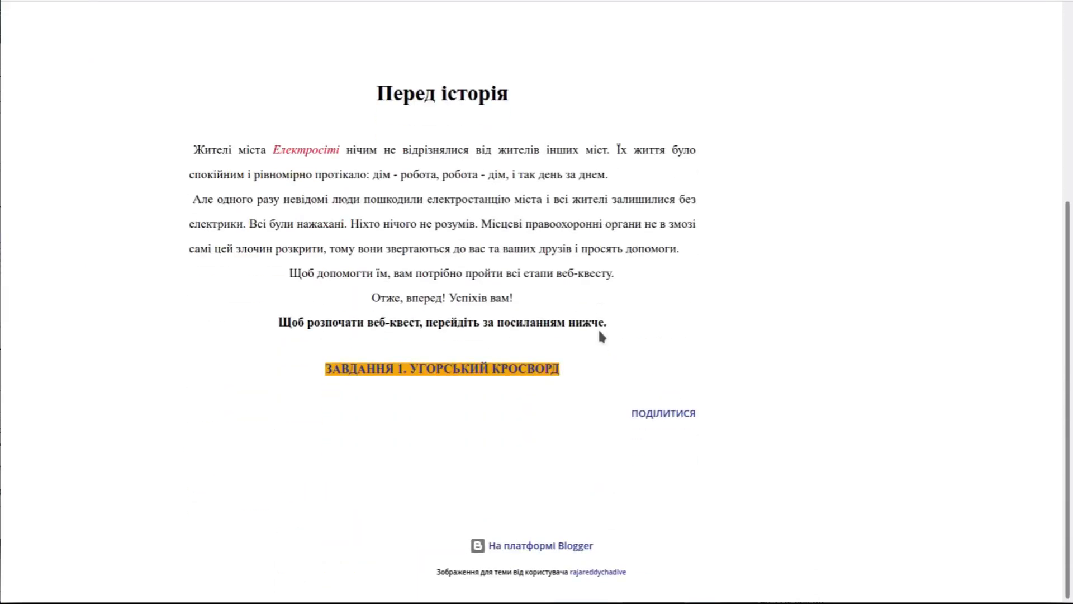
pyautogui.scroll(5, 599, 335)
pyautogui.scroll(-4, 600, 330)
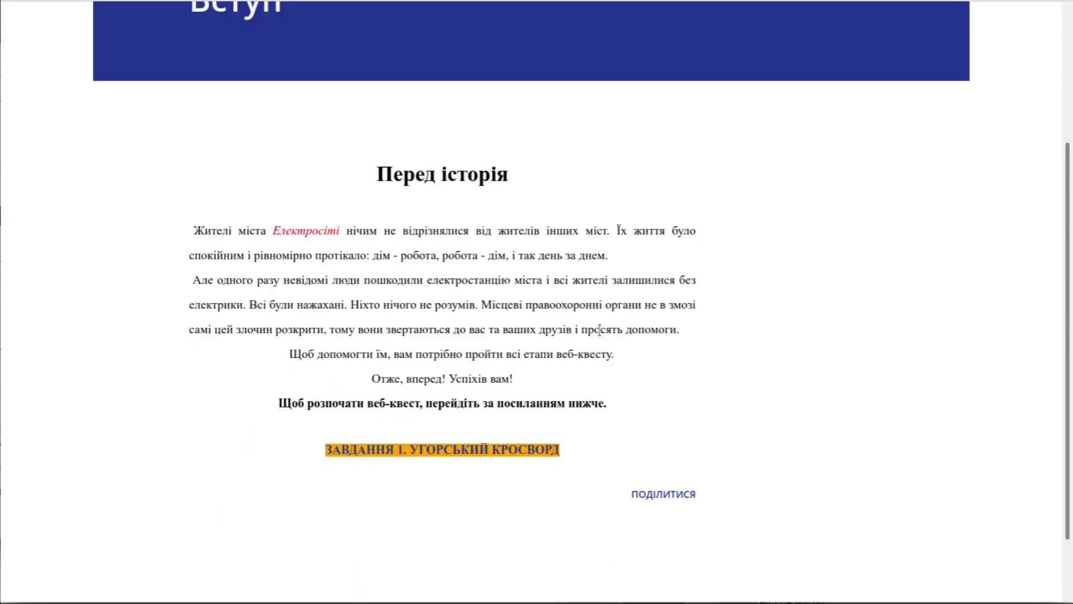